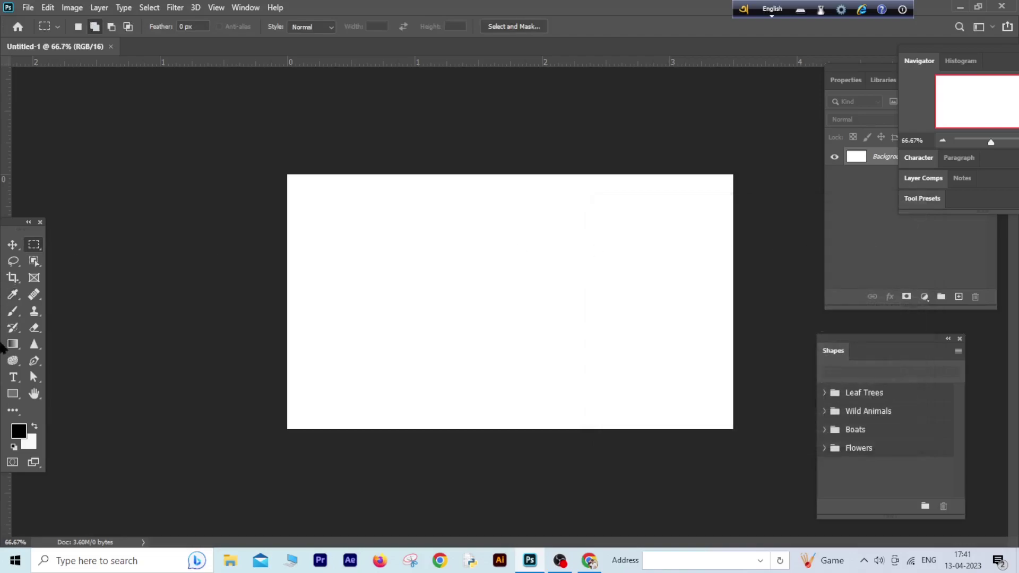
Step: Draw a rectangle of about 1054 × 606 px covering the whole canvas and fill it with solid black
{"action": "left_click", "coordinate": [13, 394]}
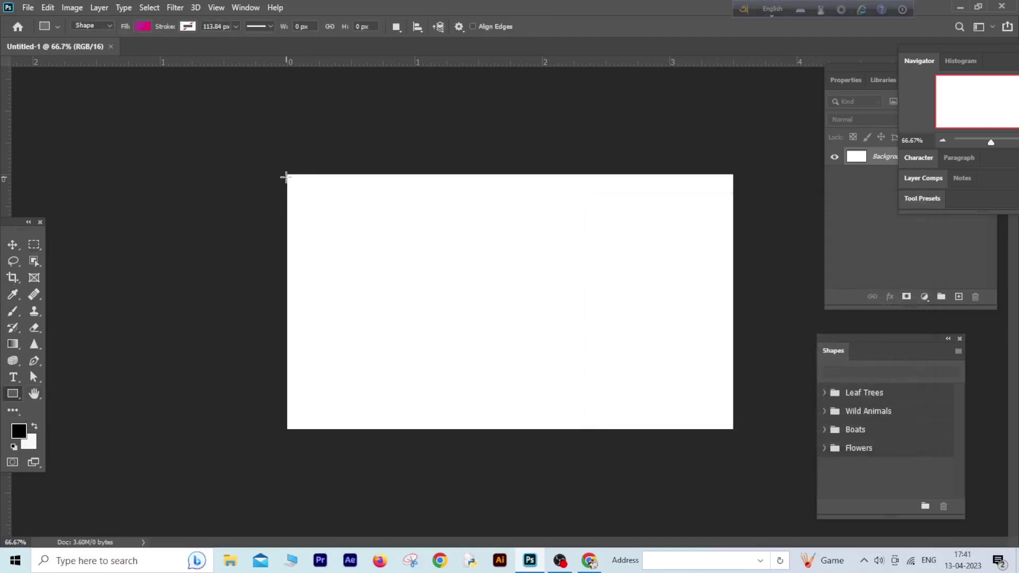
{"action": "left_click_drag", "start_coordinate": [287, 173], "coordinate": [734, 430]}
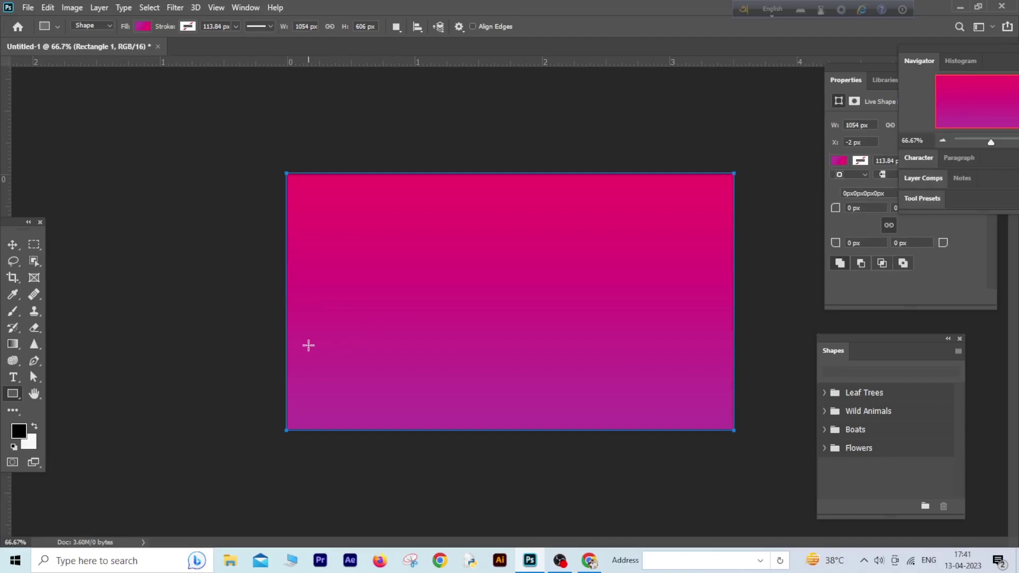
{"action": "left_click", "coordinate": [142, 28]}
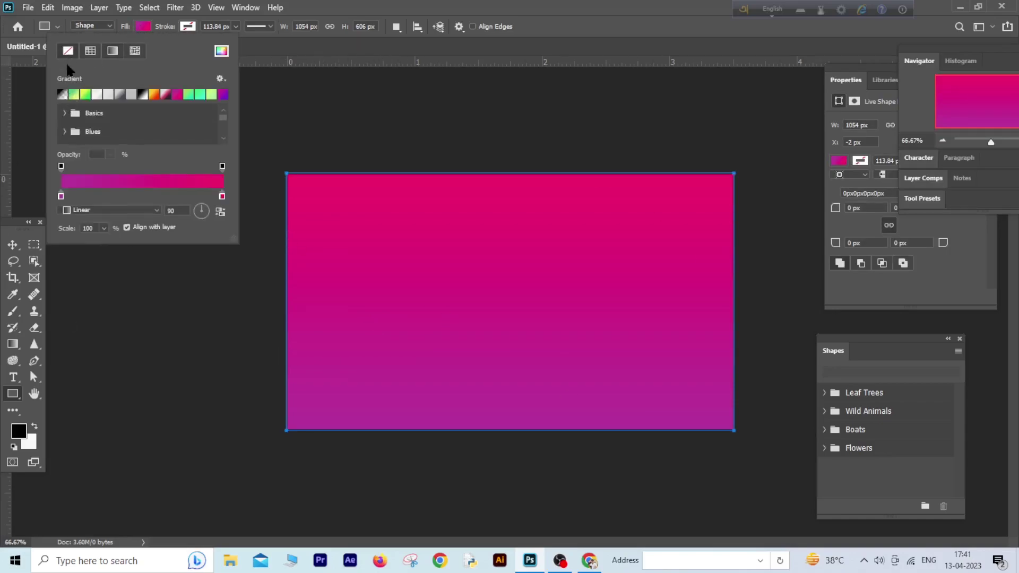
{"action": "left_click", "coordinate": [90, 51]}
{"action": "left_click", "coordinate": [63, 94]}
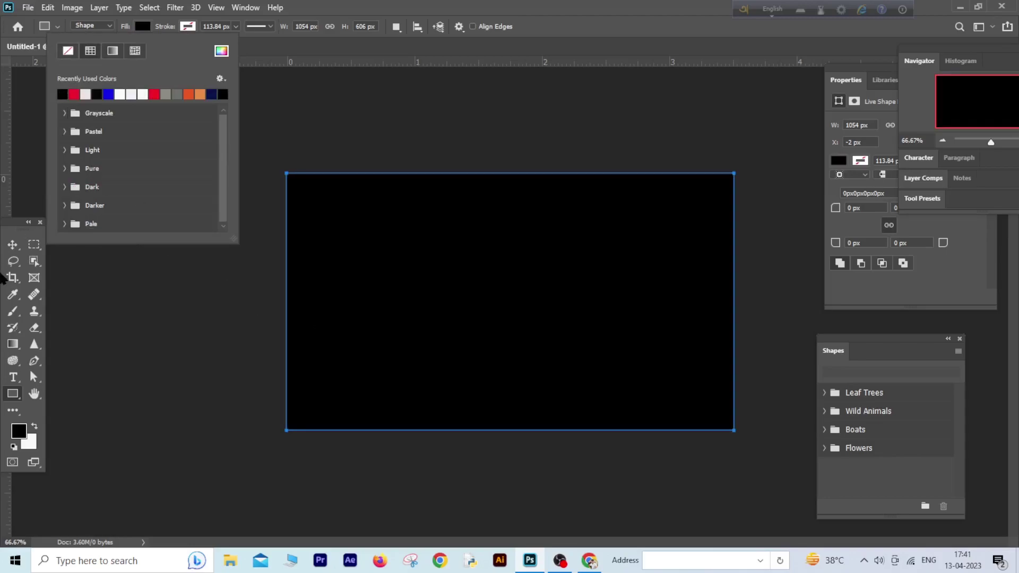
{"action": "left_click", "coordinate": [885, 163]}
{"action": "key", "text": "F7"}
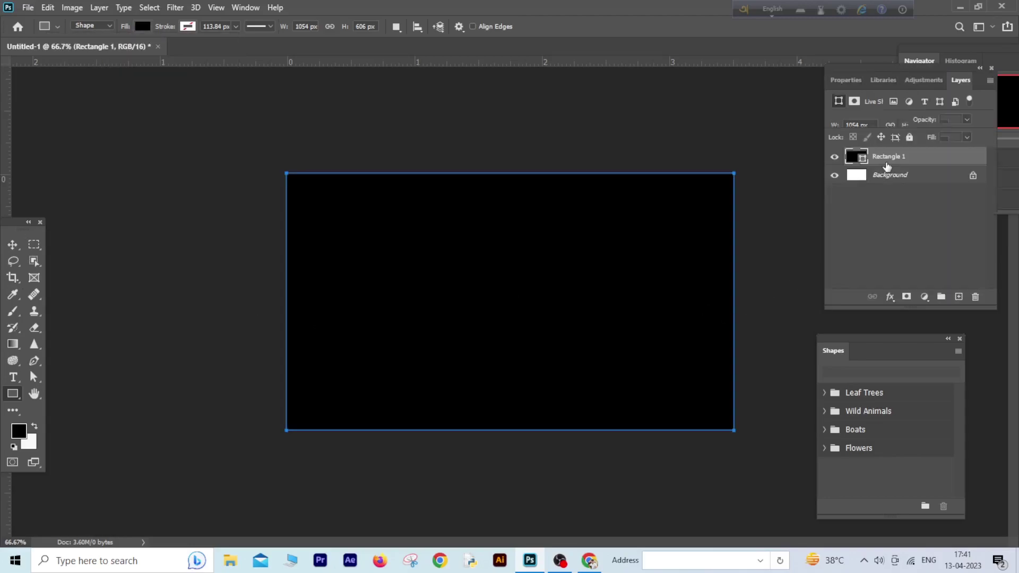
Step: Add a new layer above the black rectangle and set the shape fill to a bright yellow
{"action": "left_click", "coordinate": [955, 296]}
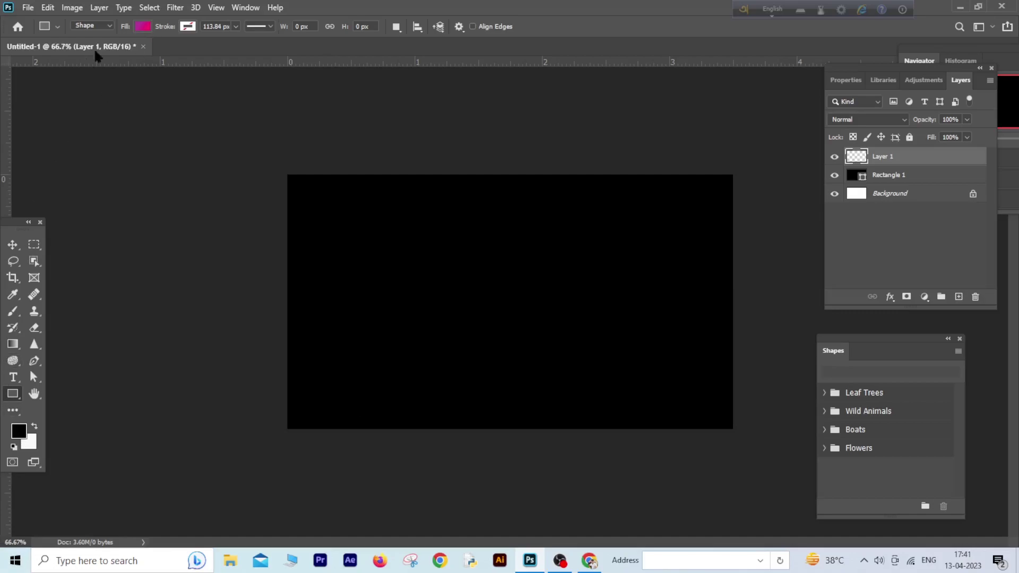
{"action": "left_click", "coordinate": [142, 27]}
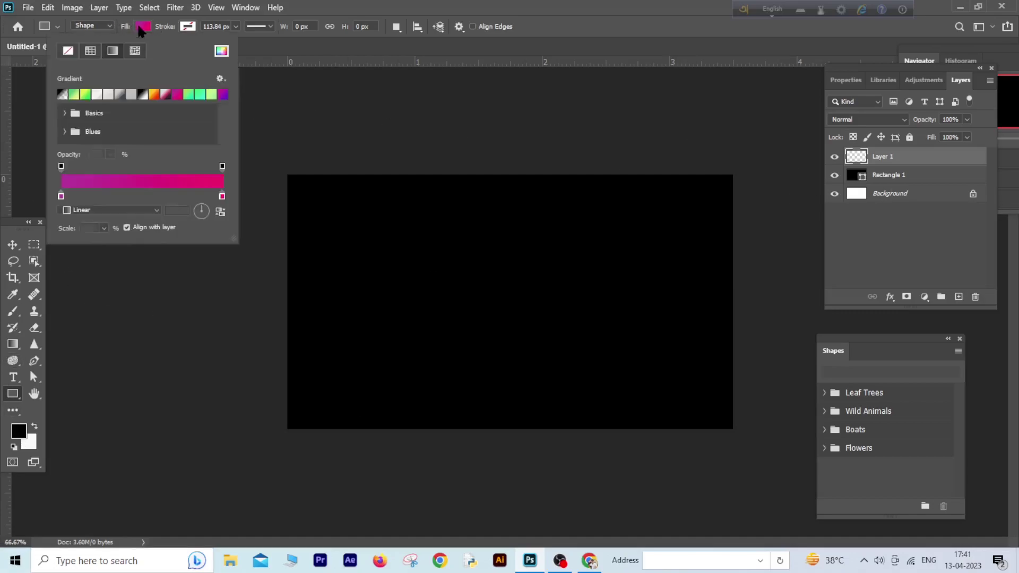
{"action": "left_click", "coordinate": [68, 51]}
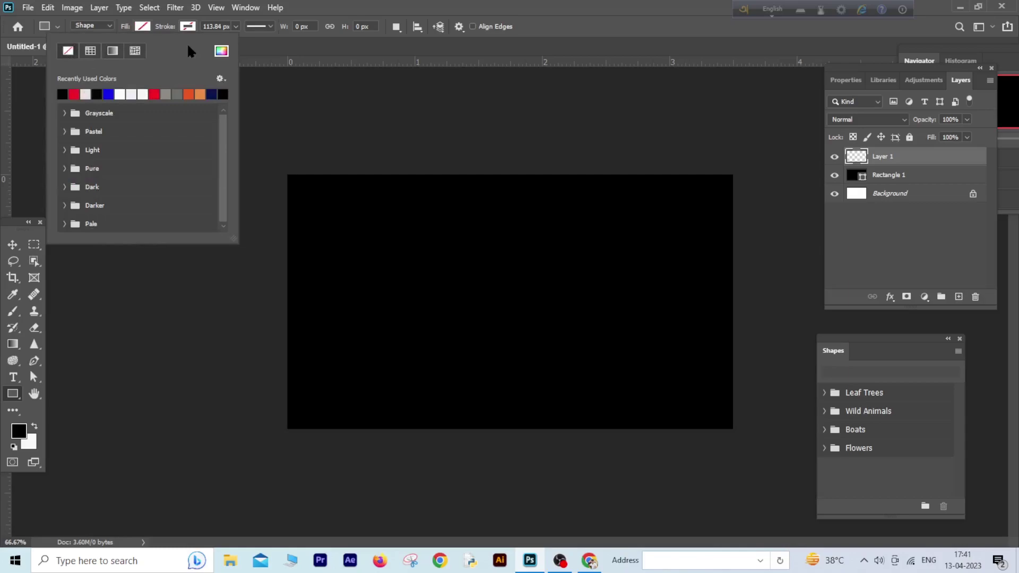
{"action": "left_click", "coordinate": [221, 51]}
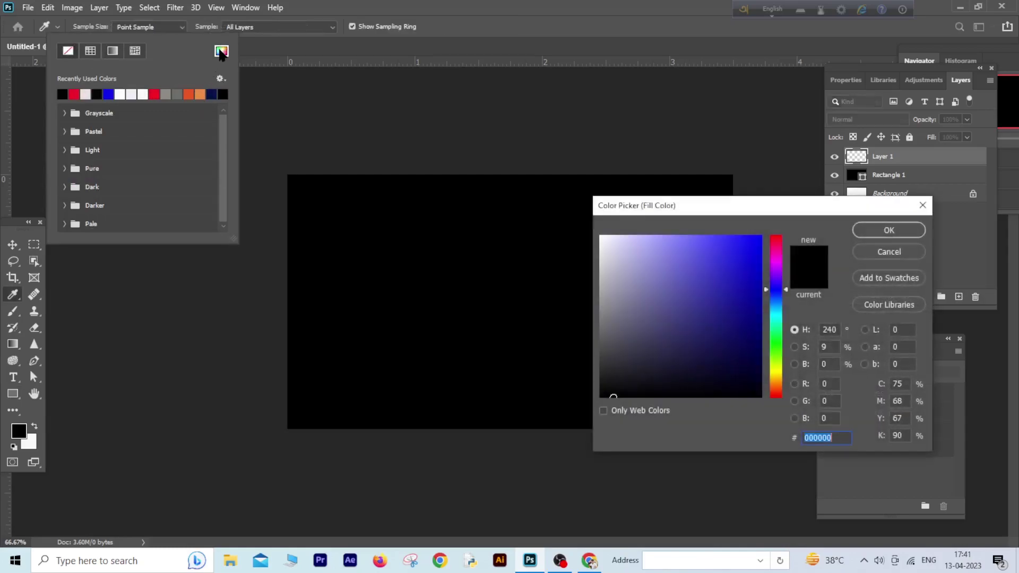
{"action": "left_click", "coordinate": [775, 376]}
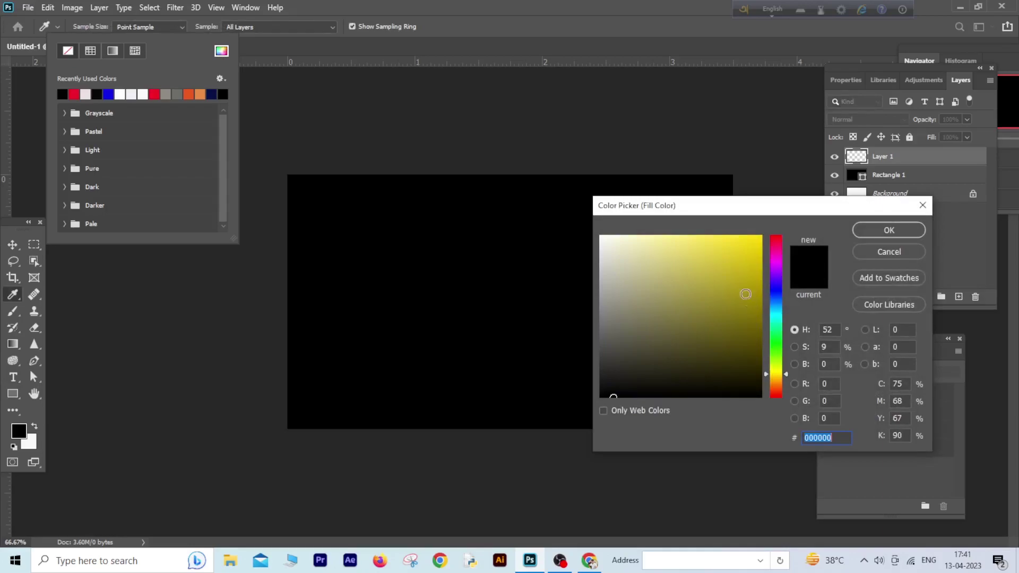
{"action": "left_click", "coordinate": [751, 247]}
{"action": "left_click", "coordinate": [868, 231]}
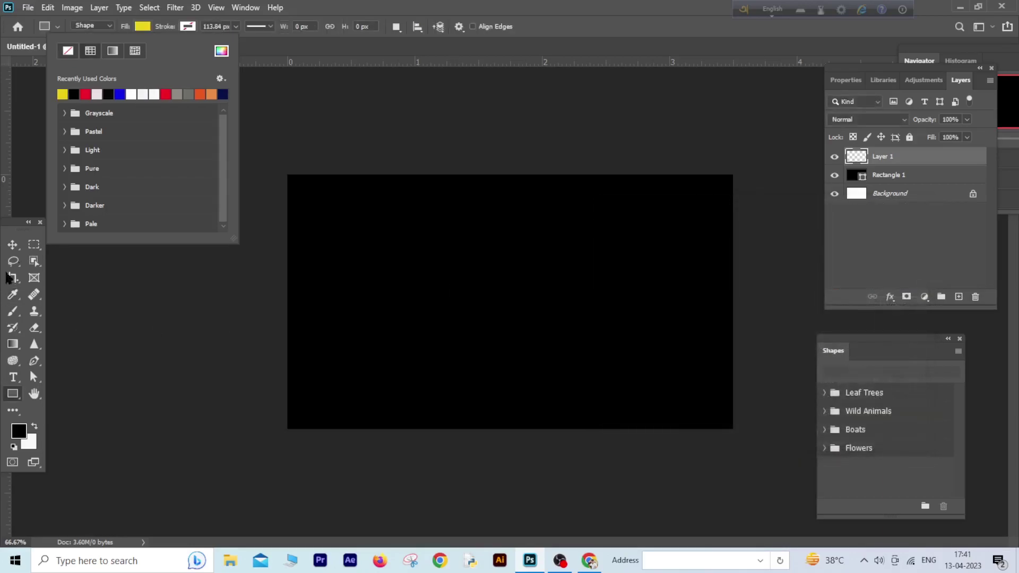
Step: Draw a yellow Pen tool shape of about 463 × 222 px in the canvas's lower-right corner, with an inward-curving upper edge
{"action": "left_click", "coordinate": [47, 367]}
{"action": "right_click", "coordinate": [34, 361]}
{"action": "left_click", "coordinate": [79, 358]}
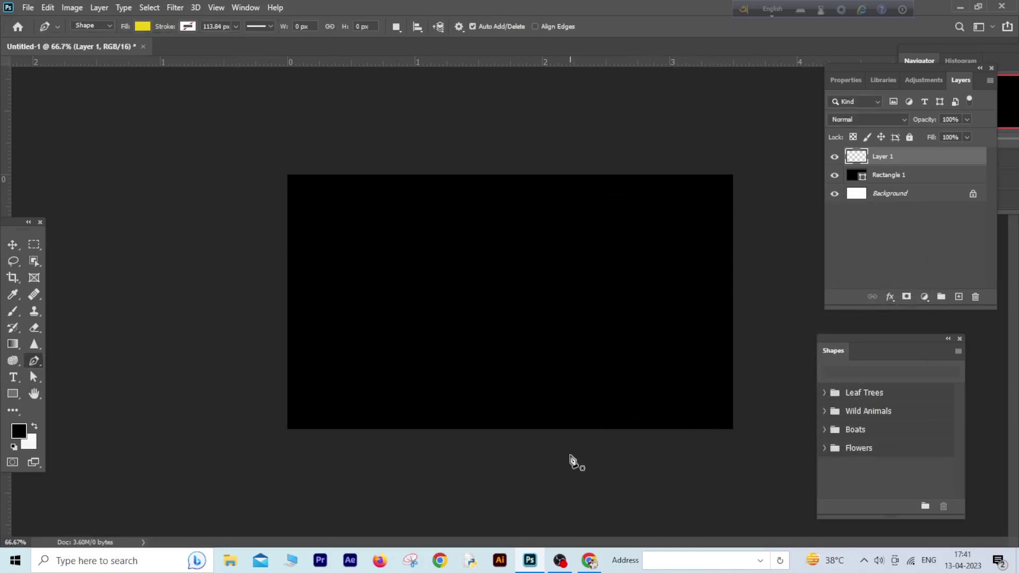
{"action": "left_click", "coordinate": [537, 430]}
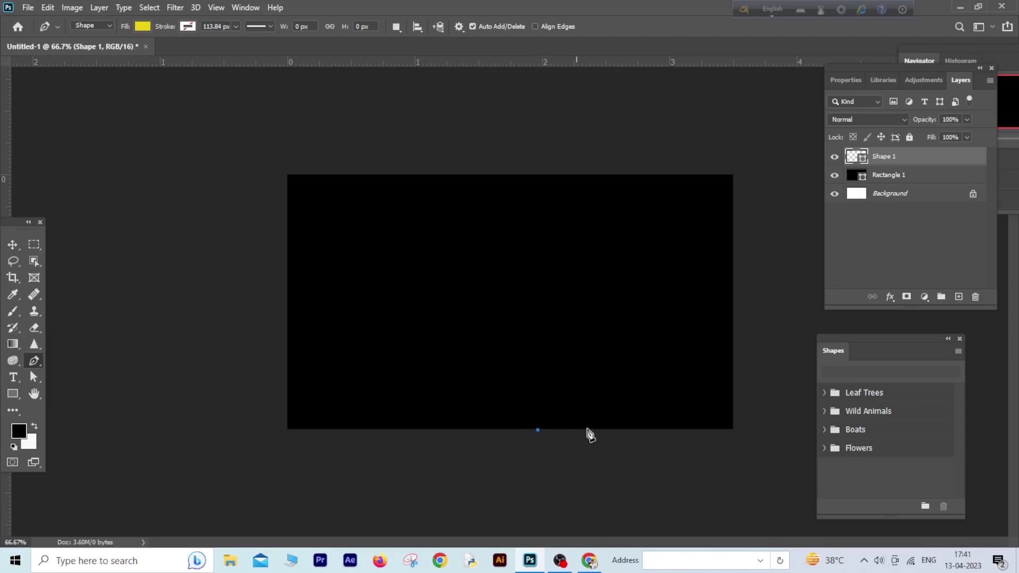
{"action": "left_click", "coordinate": [735, 429]}
{"action": "left_click", "coordinate": [733, 337]}
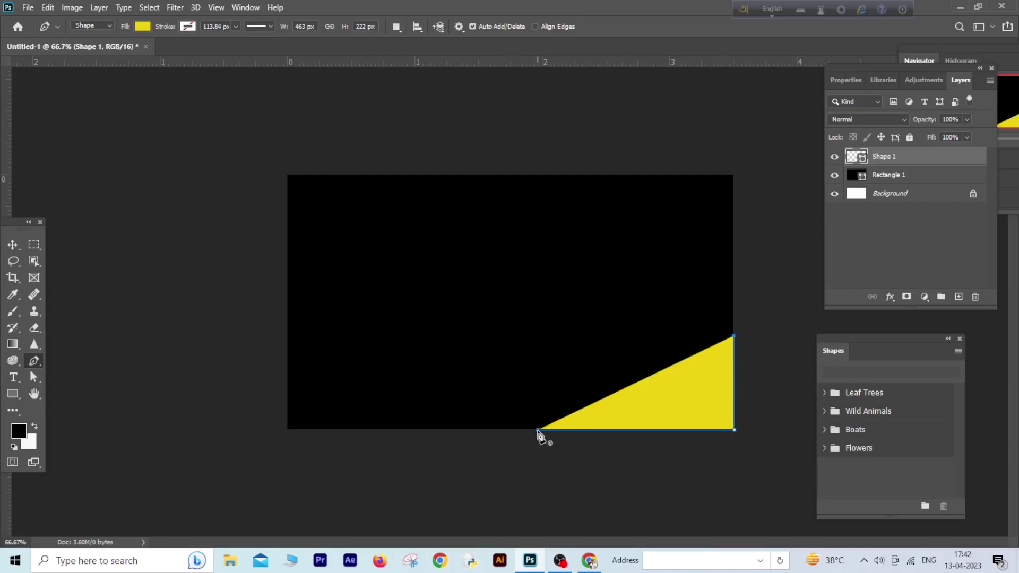
{"action": "left_click_drag", "start_coordinate": [538, 431], "coordinate": [396, 437]}
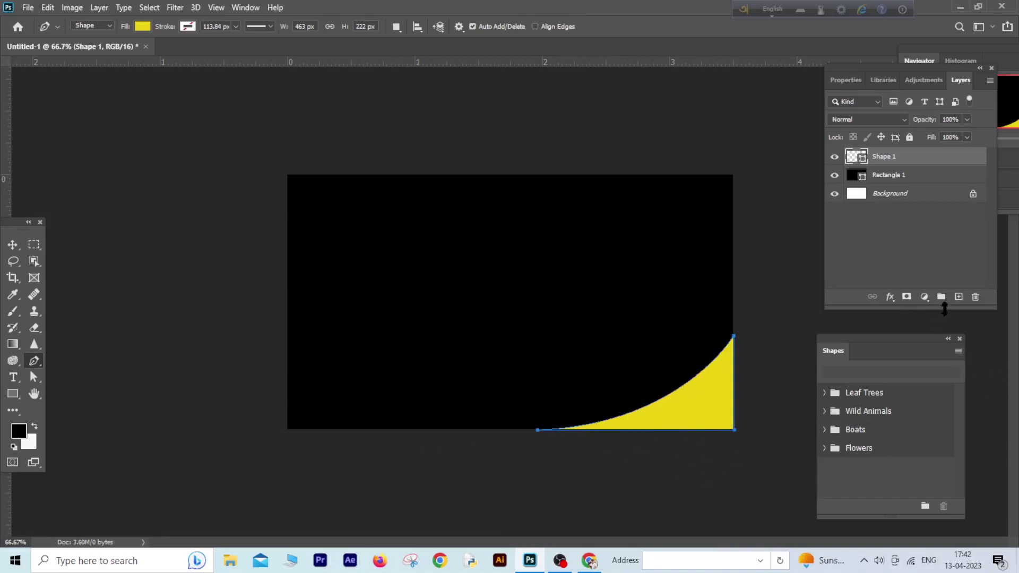
Step: Add another empty layer and duplicate the layer of the yellow curved shape
{"action": "left_click", "coordinate": [958, 297]}
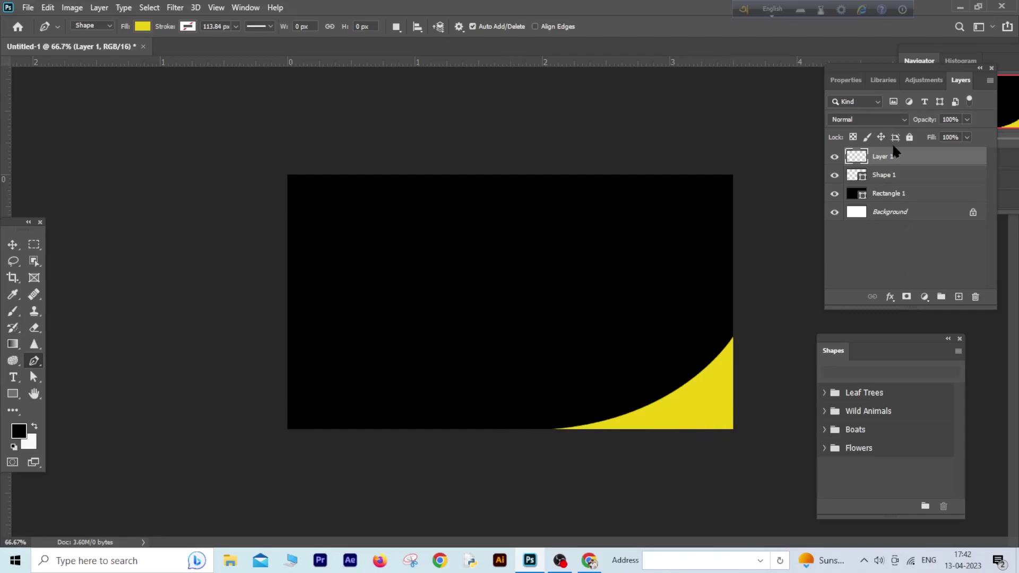
{"action": "left_click", "coordinate": [897, 175]}
{"action": "right_click", "coordinate": [895, 177]}
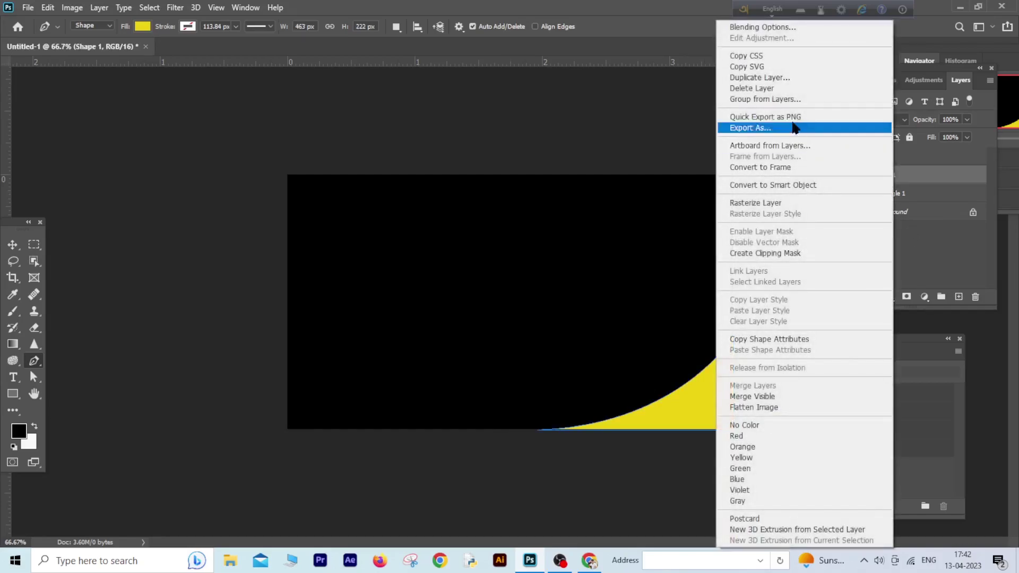
{"action": "left_click", "coordinate": [753, 75]}
{"action": "left_click", "coordinate": [614, 150]}
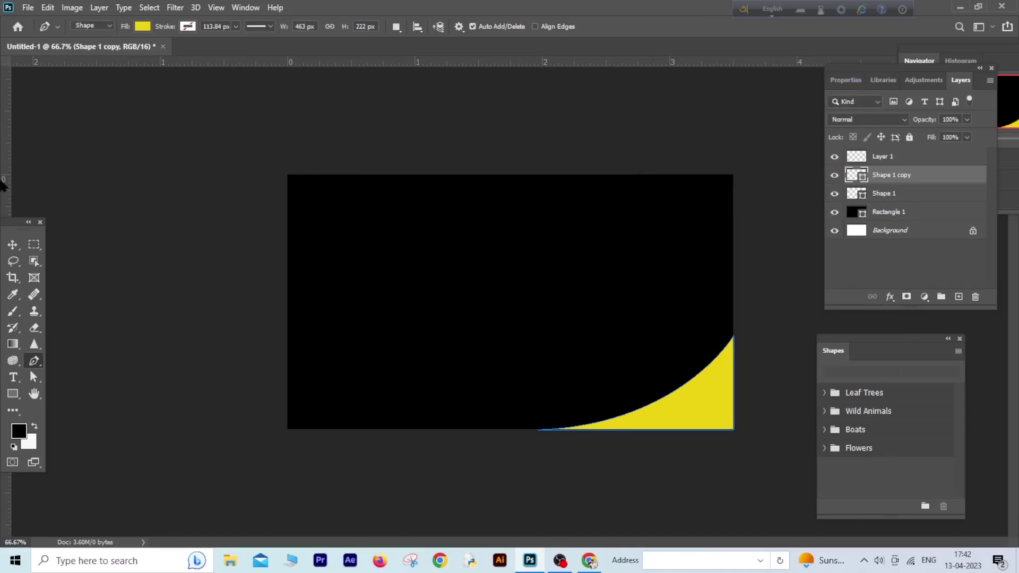
Step: Move the duplicated yellow shape to the canvas's lower-left corner and rotate it by about -179°
{"action": "left_click", "coordinate": [17, 246]}
{"action": "left_click_drag", "start_coordinate": [700, 424], "coordinate": [404, 413]}
{"action": "key", "text": "ctrl+t"}
{"action": "left_click_drag", "start_coordinate": [462, 347], "coordinate": [234, 416]}
{"action": "left_click_drag", "start_coordinate": [288, 352], "coordinate": [332, 369]}
{"action": "left_click_drag", "start_coordinate": [512, 346], "coordinate": [510, 341]}
{"action": "key", "text": "Left"}
{"action": "key", "text": "Left"}
{"action": "key", "text": "Left"}
{"action": "key", "text": "Left"}
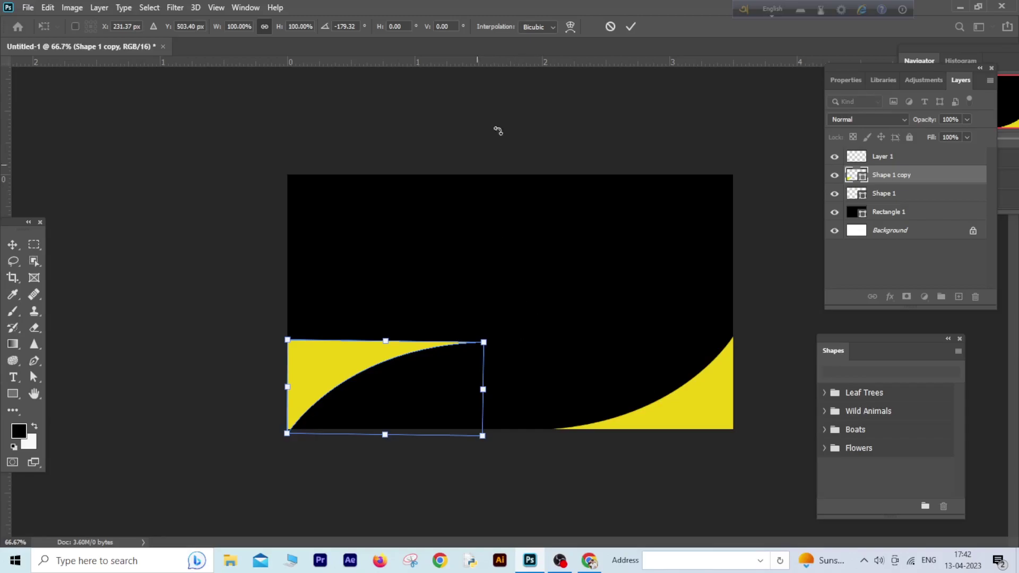
{"action": "left_click", "coordinate": [631, 26]}
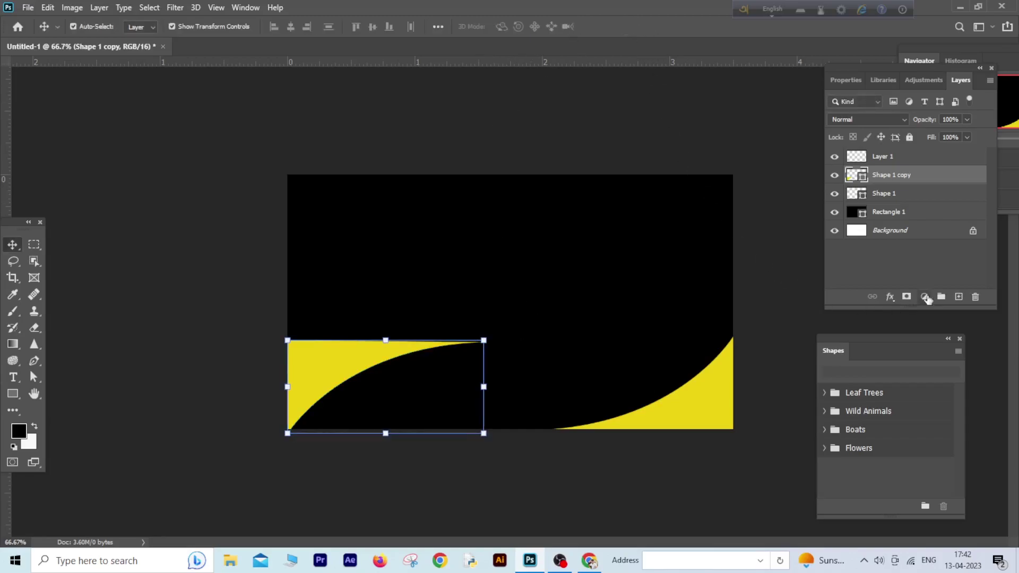
Step: Add a new layer, then rotate the lower-left yellow shape by about 28° and position it so its tip meets the bottom edge
{"action": "left_click", "coordinate": [958, 297]}
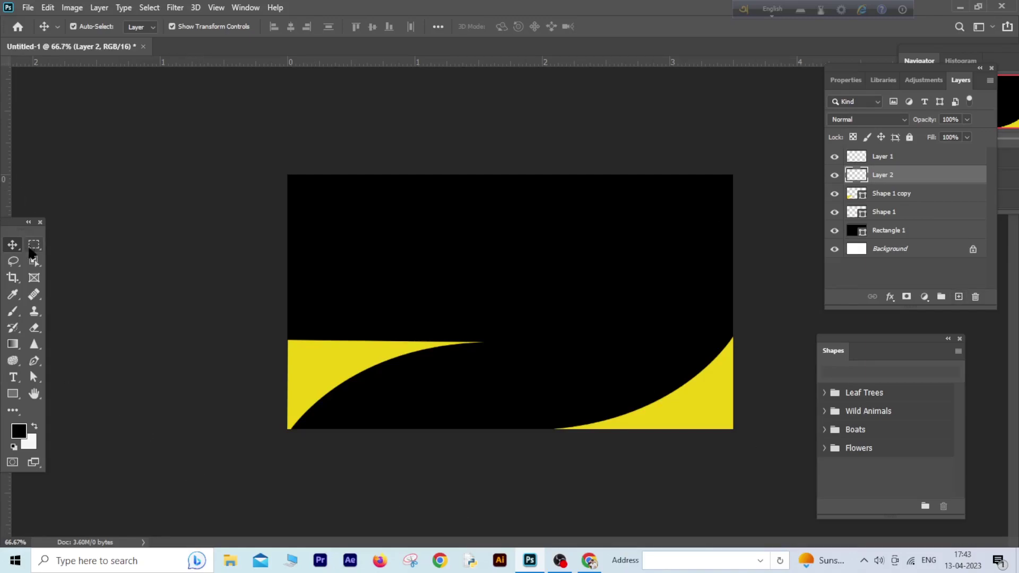
{"action": "left_click", "coordinate": [408, 363]}
{"action": "left_click", "coordinate": [386, 360]}
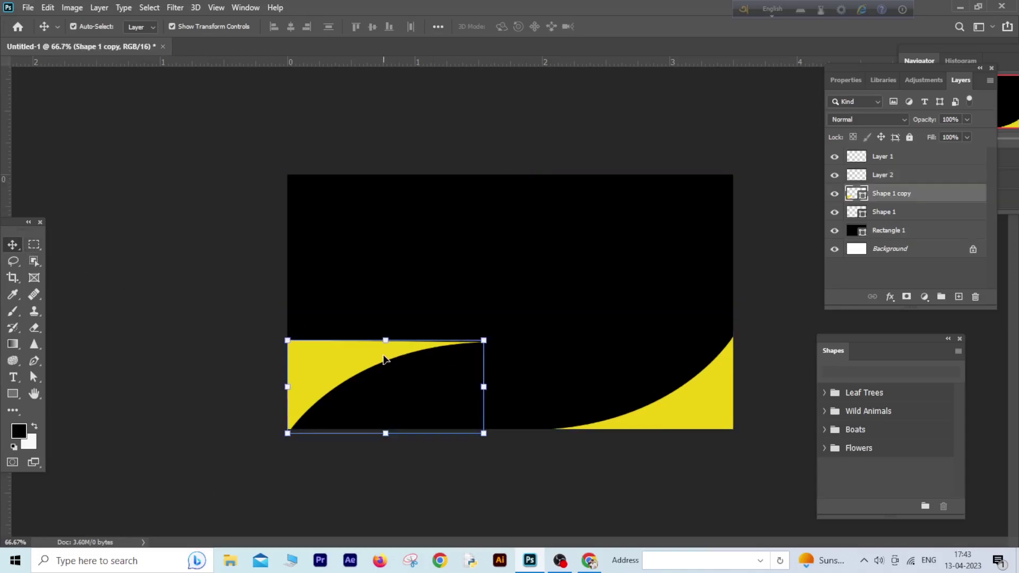
{"action": "left_click_drag", "start_coordinate": [491, 337], "coordinate": [463, 314]}
{"action": "left_click_drag", "start_coordinate": [321, 371], "coordinate": [301, 415]}
{"action": "left_click_drag", "start_coordinate": [471, 348], "coordinate": [539, 467]}
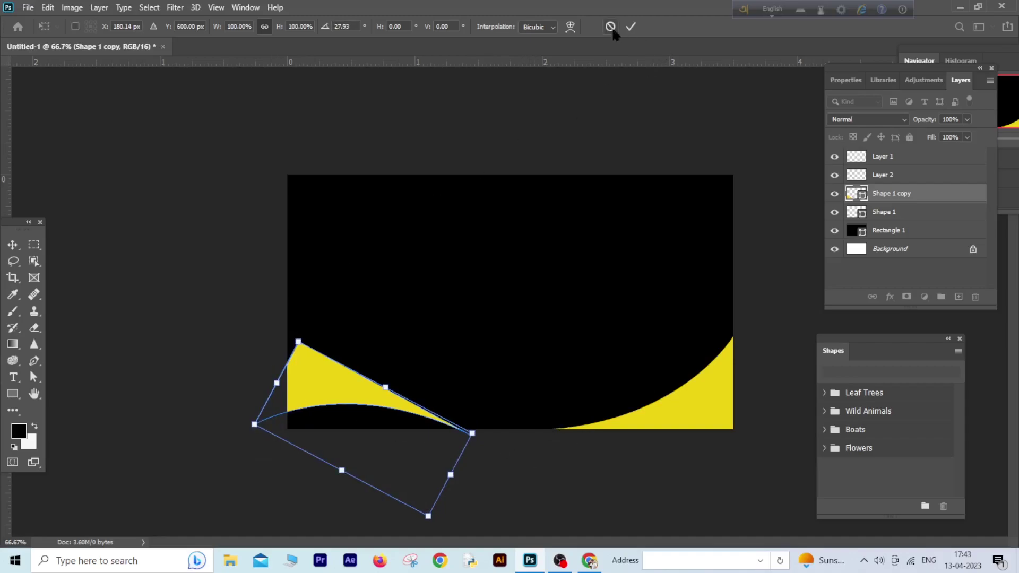
{"action": "left_click", "coordinate": [631, 27]}
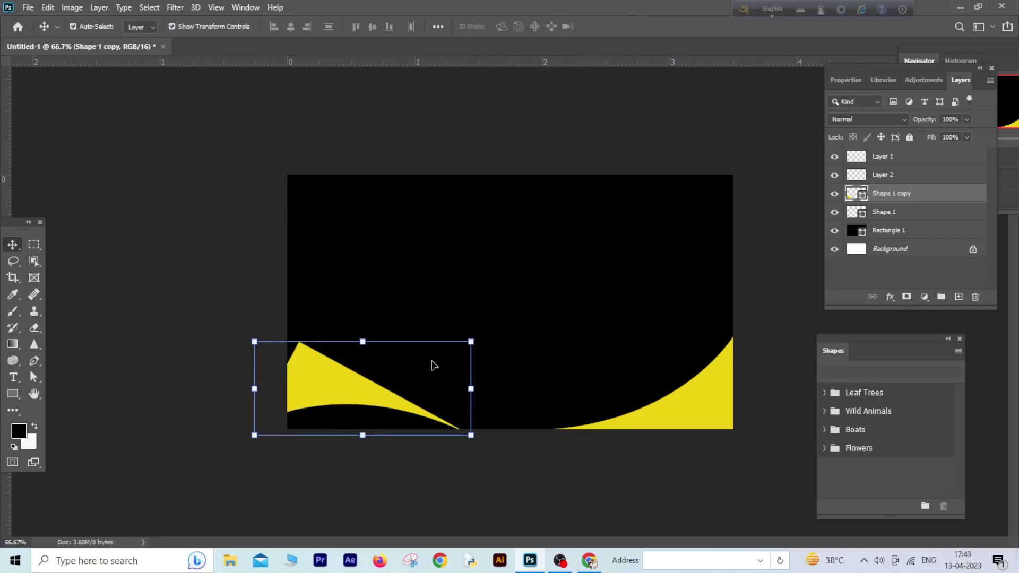
Step: Add a new layer above the lower-left shape, set the foreground color to red and activate the Paint Bucket tool
{"action": "left_click", "coordinate": [958, 297]}
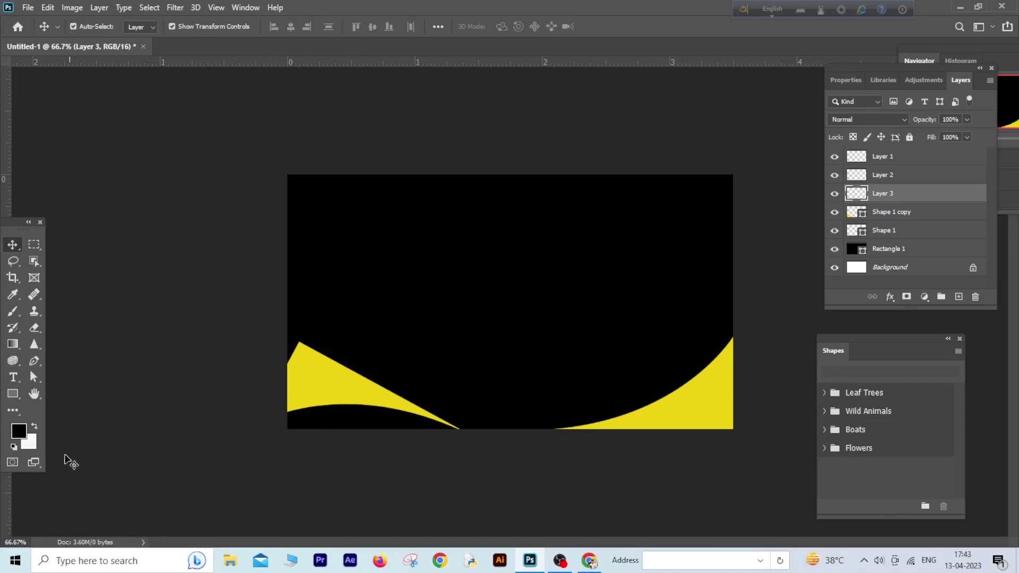
{"action": "left_click", "coordinate": [21, 434]}
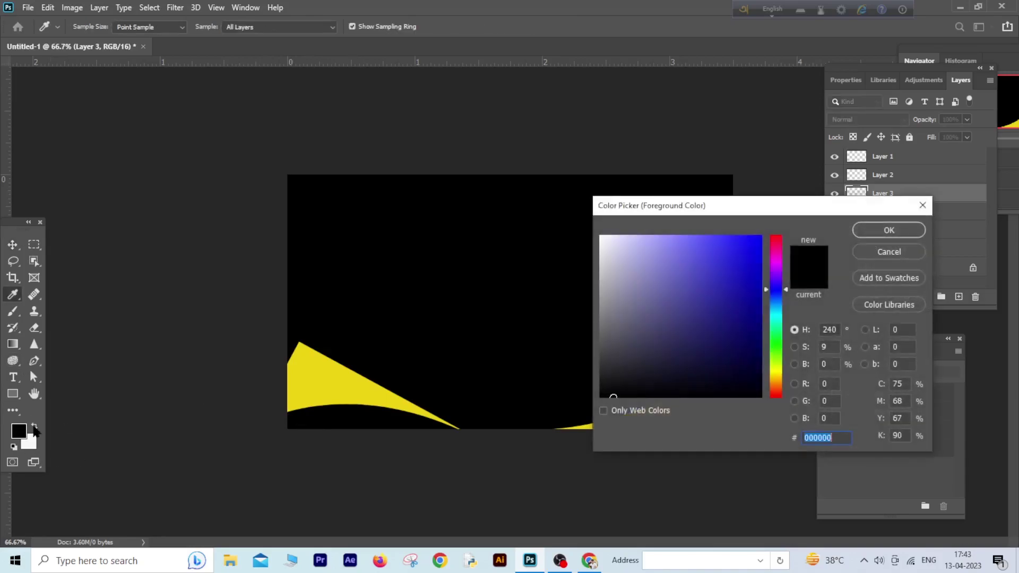
{"action": "left_click", "coordinate": [774, 394]}
{"action": "left_click", "coordinate": [750, 249]}
{"action": "left_click", "coordinate": [859, 231]}
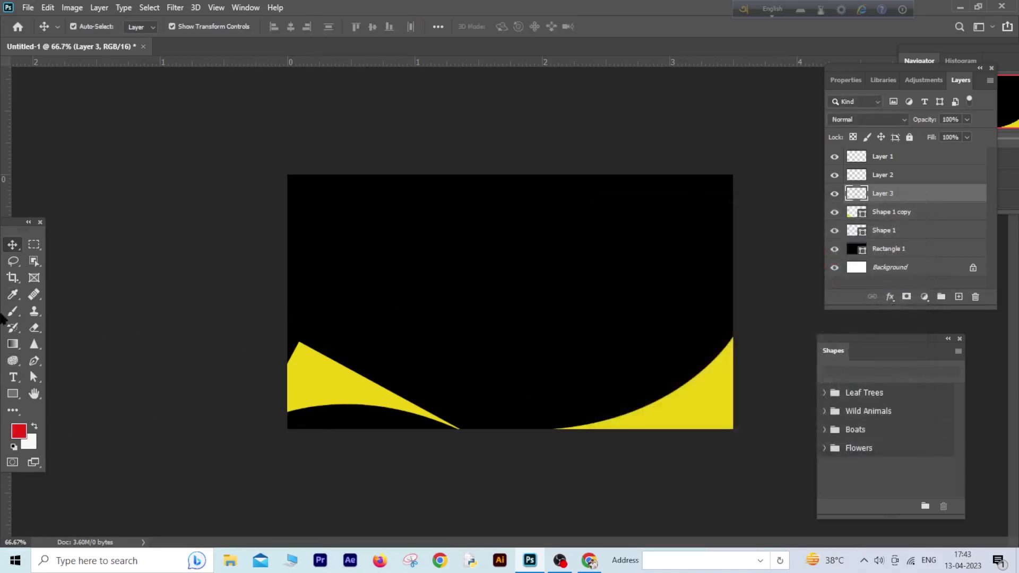
{"action": "left_click", "coordinate": [13, 344]}
{"action": "left_click", "coordinate": [68, 354]}
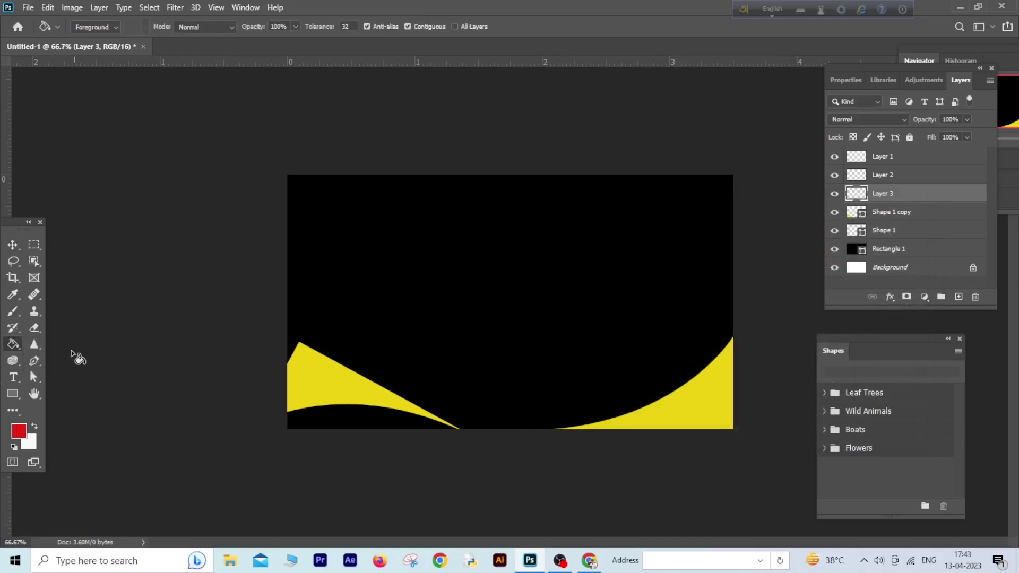
Step: Try to color the lower-left shape by filling the new empty layer with red, and undo each fill
{"action": "left_click", "coordinate": [361, 396]}
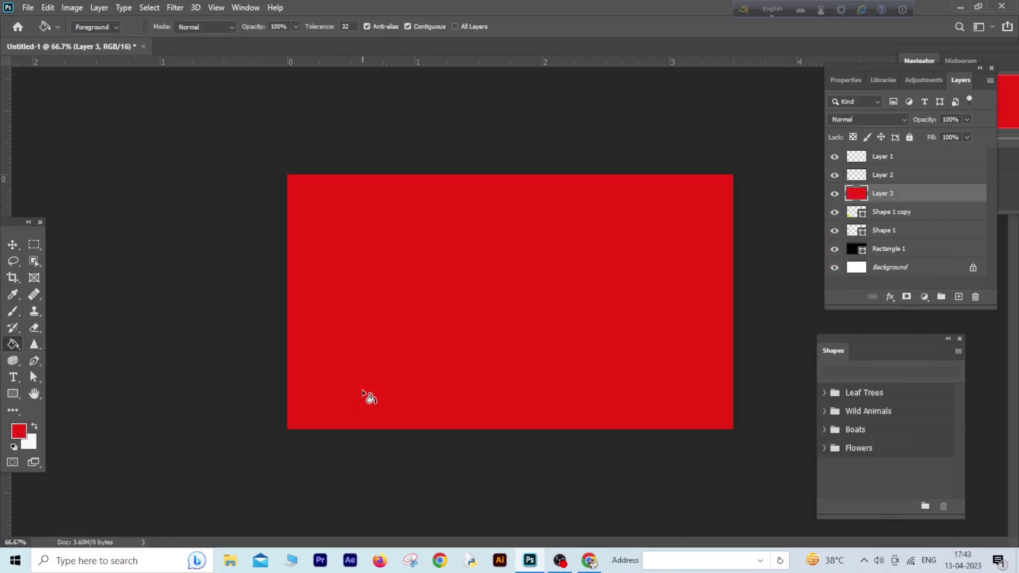
{"action": "key", "text": "ctrl+z"}
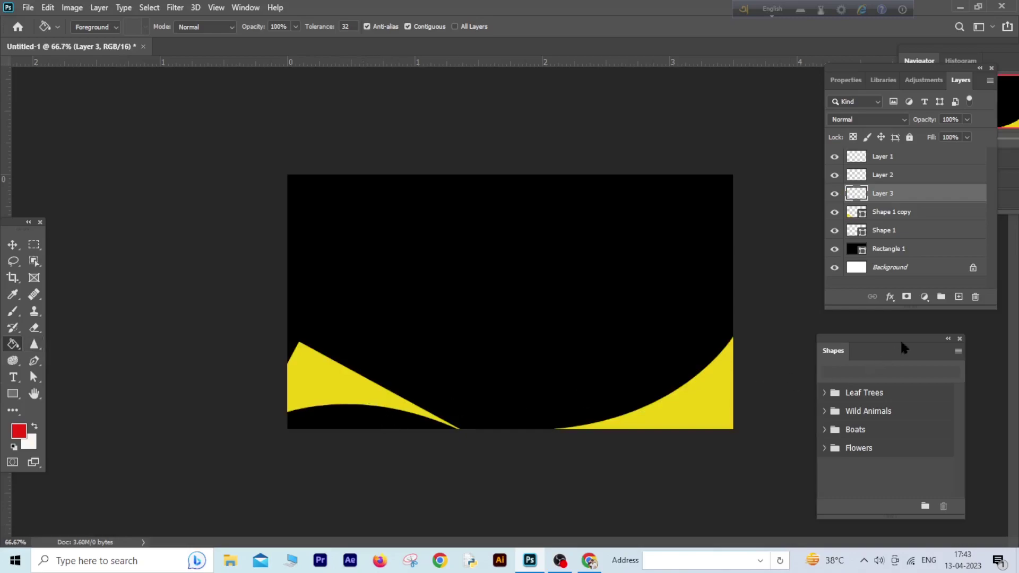
{"action": "left_click", "coordinate": [378, 394]}
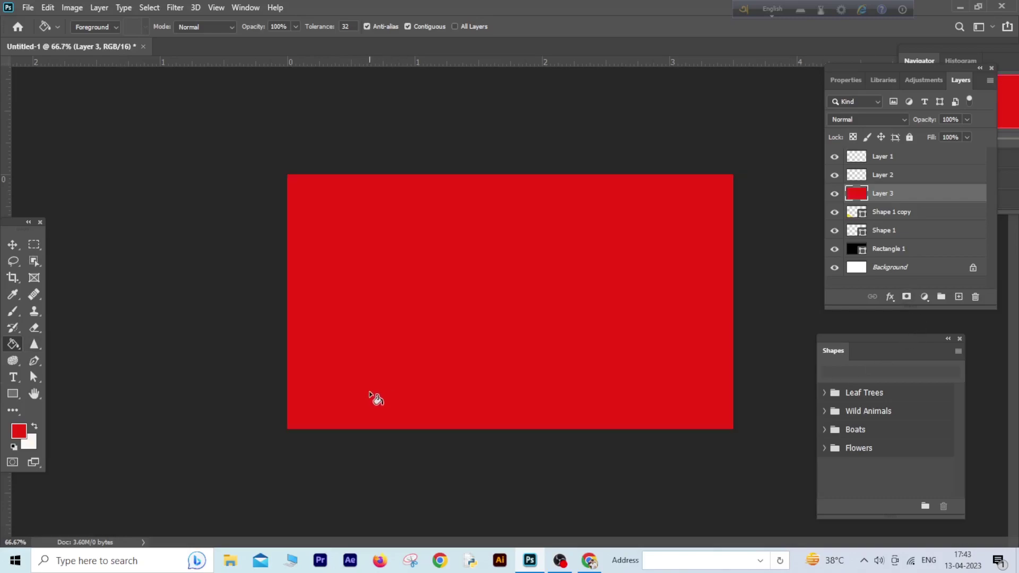
{"action": "key", "text": "ctrl+z"}
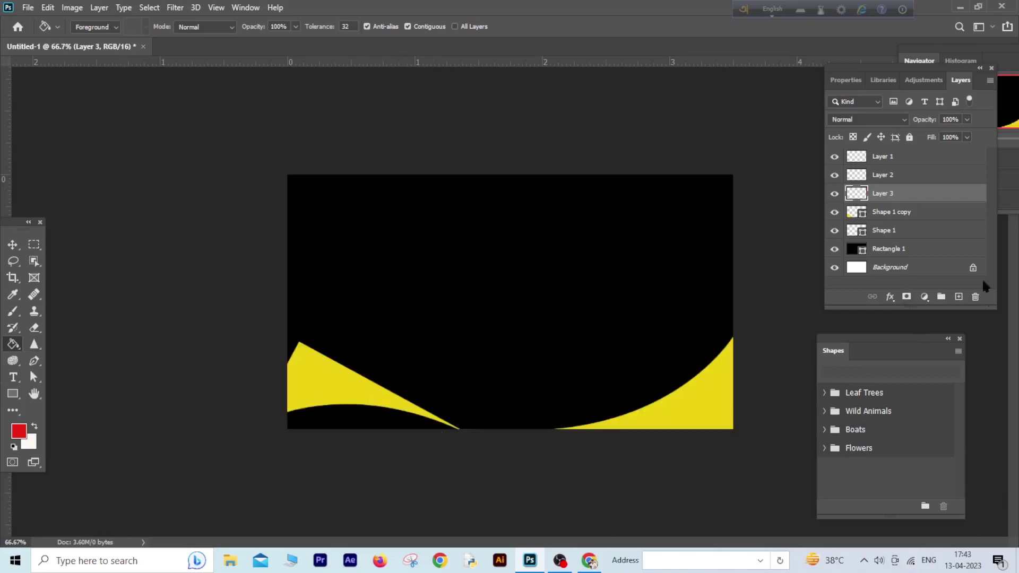
Step: Select the lower-left yellow shape's layer and rasterize it for filling with the Paint Bucket tool
{"action": "left_click", "coordinate": [923, 213]}
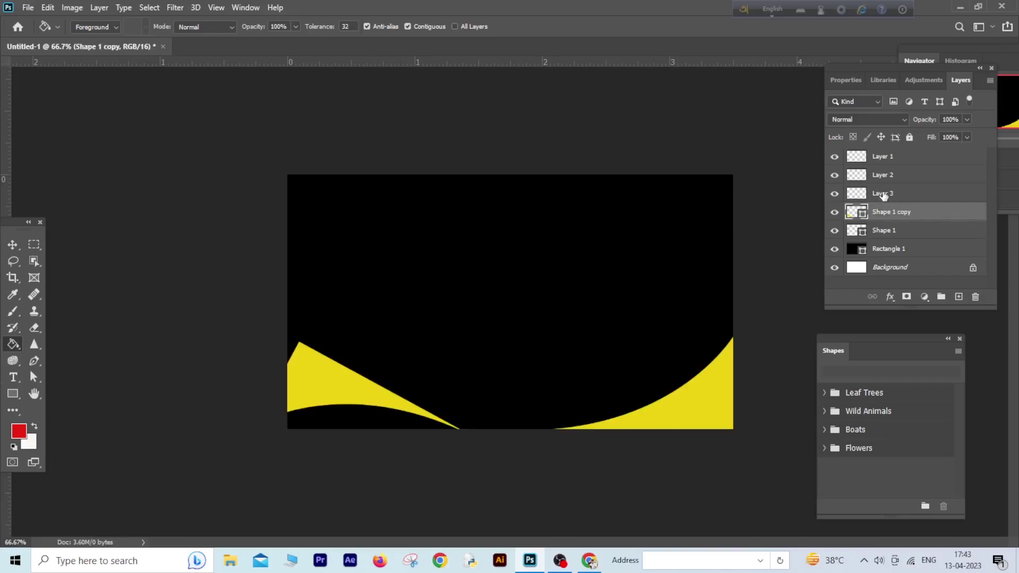
{"action": "left_click", "coordinate": [884, 196]}
{"action": "left_click", "coordinate": [891, 213]}
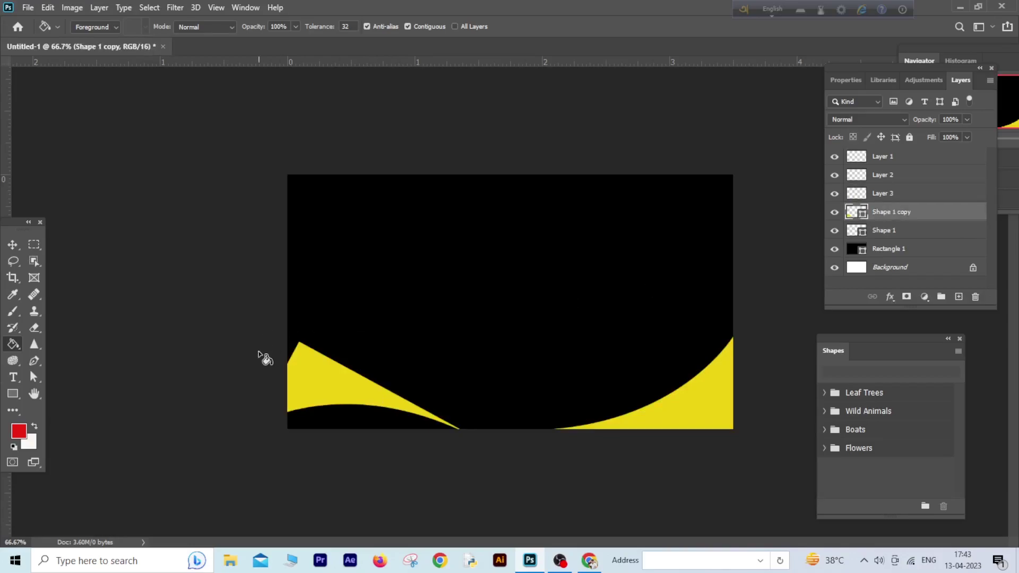
{"action": "left_click", "coordinate": [359, 399]}
{"action": "left_click", "coordinate": [463, 218]}
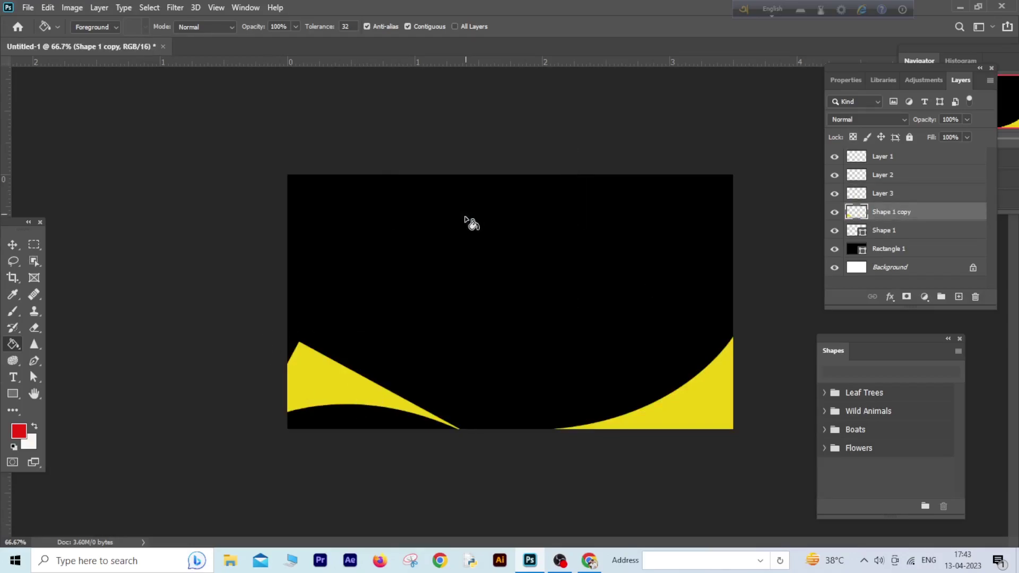
Step: Fill the lower-left yellow shape with red and shift it sideways so its slanted top edge starts at the canvas's left edge
{"action": "left_click", "coordinate": [320, 393]}
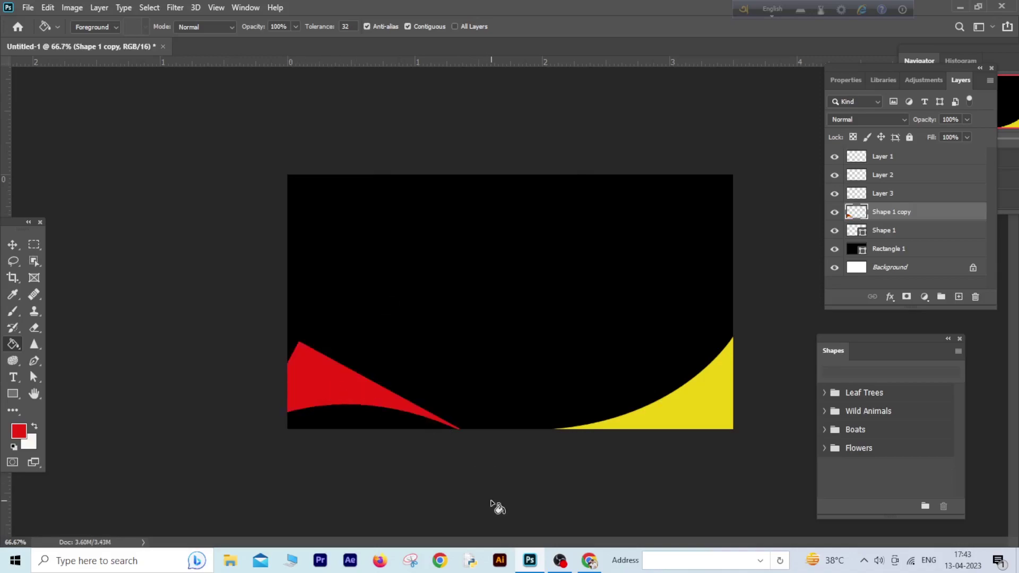
{"action": "left_click", "coordinate": [12, 246]}
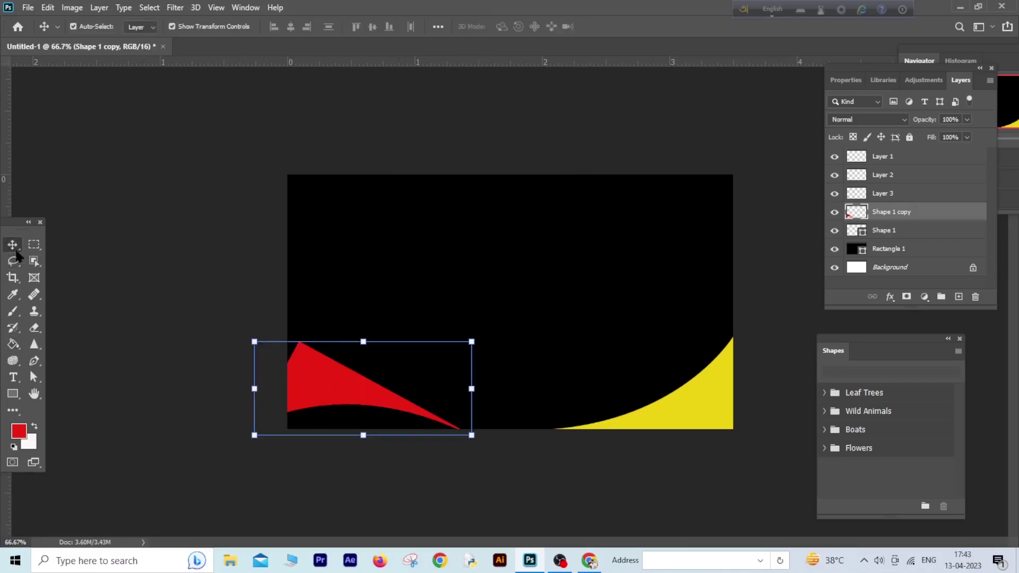
{"action": "left_click_drag", "start_coordinate": [385, 391], "coordinate": [336, 391]}
{"action": "left_click", "coordinate": [34, 244]}
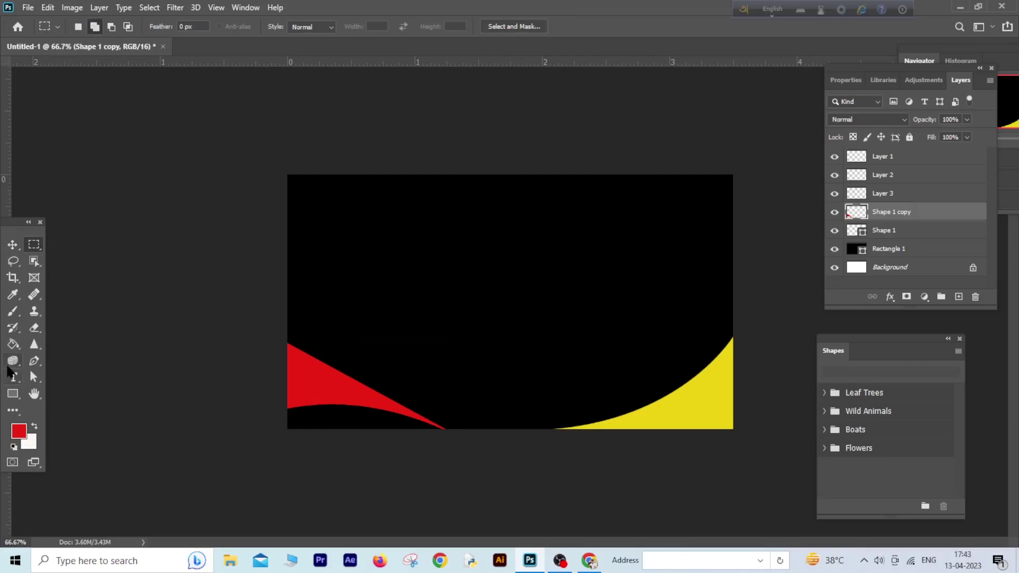
Step: Draw a closed red curved shape, about 596 by 259 px, along the yellow curve's inner edge with the Pen tool
{"action": "left_click", "coordinate": [34, 361]}
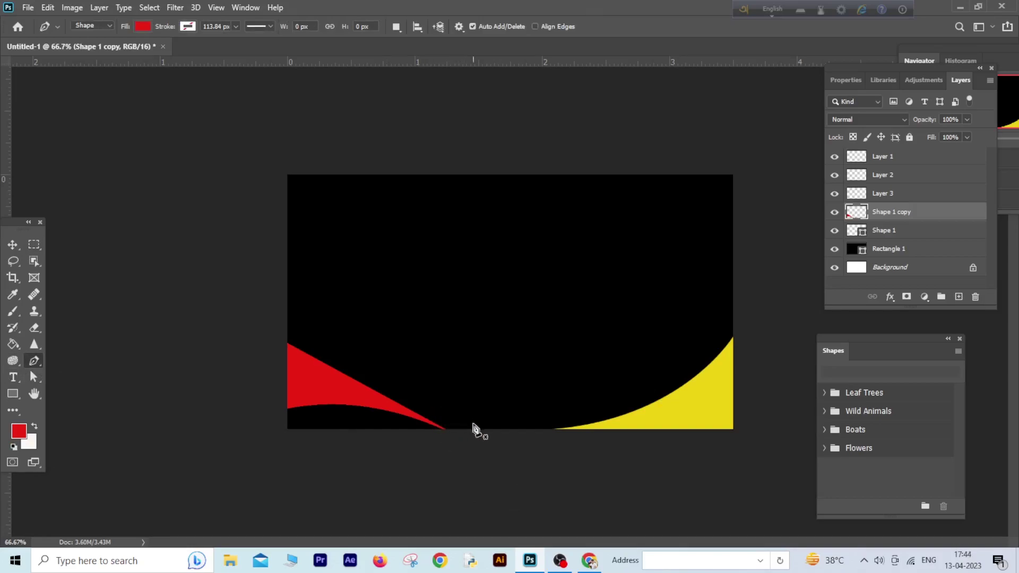
{"action": "left_click", "coordinate": [700, 371]}
{"action": "left_click", "coordinate": [637, 326]}
{"action": "left_click_drag", "start_coordinate": [626, 324], "coordinate": [643, 272]}
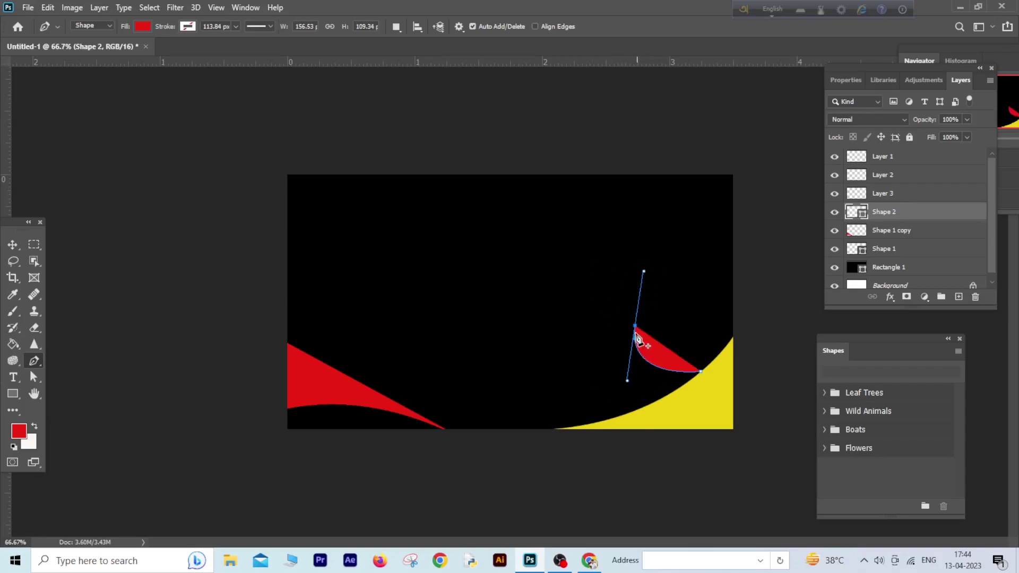
{"action": "left_click", "coordinate": [636, 327], "text": "alt"}
{"action": "left_click_drag", "start_coordinate": [451, 413], "coordinate": [426, 424]}
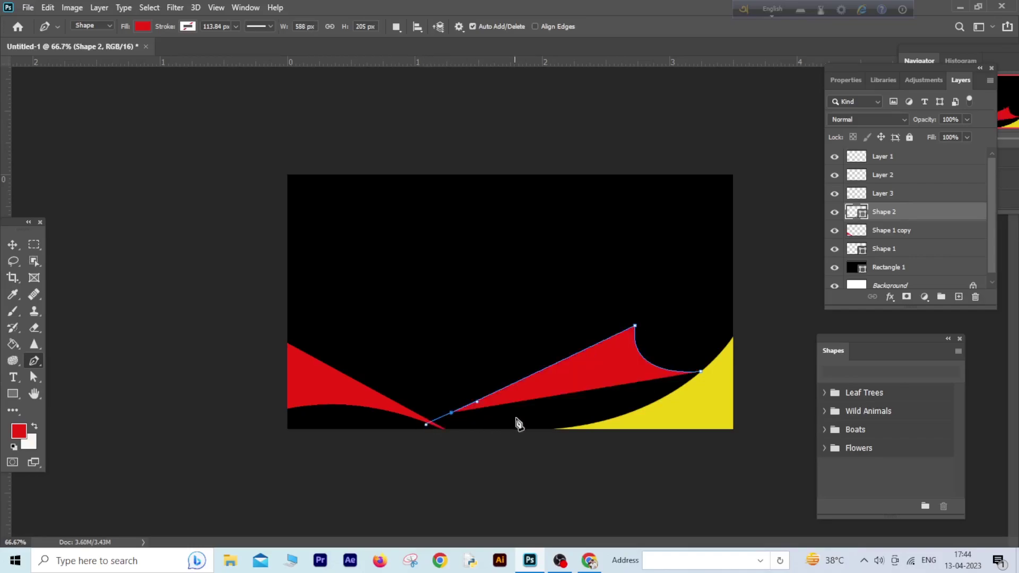
{"action": "left_click", "coordinate": [548, 435]}
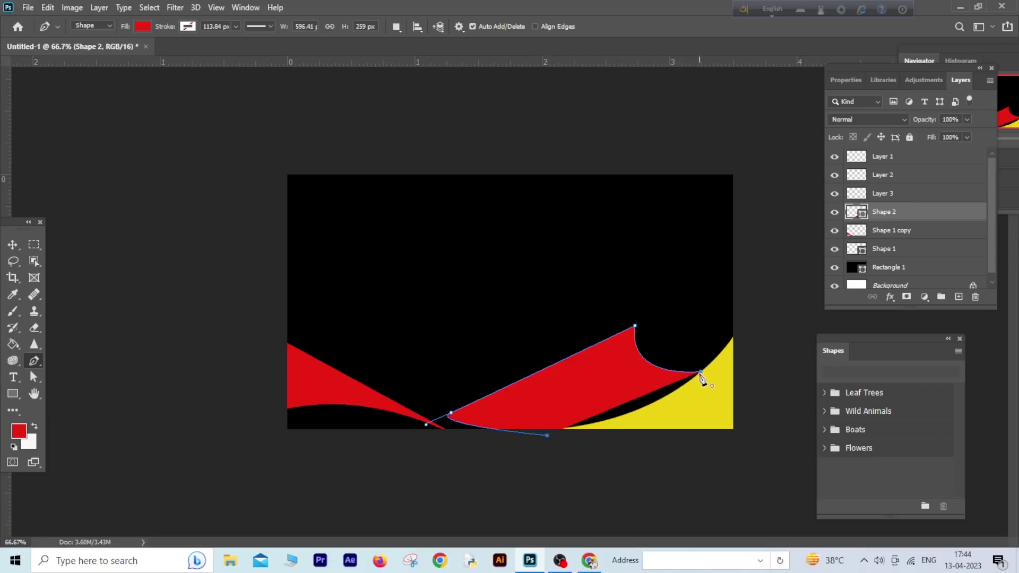
{"action": "left_click_drag", "start_coordinate": [701, 373], "coordinate": [783, 318]}
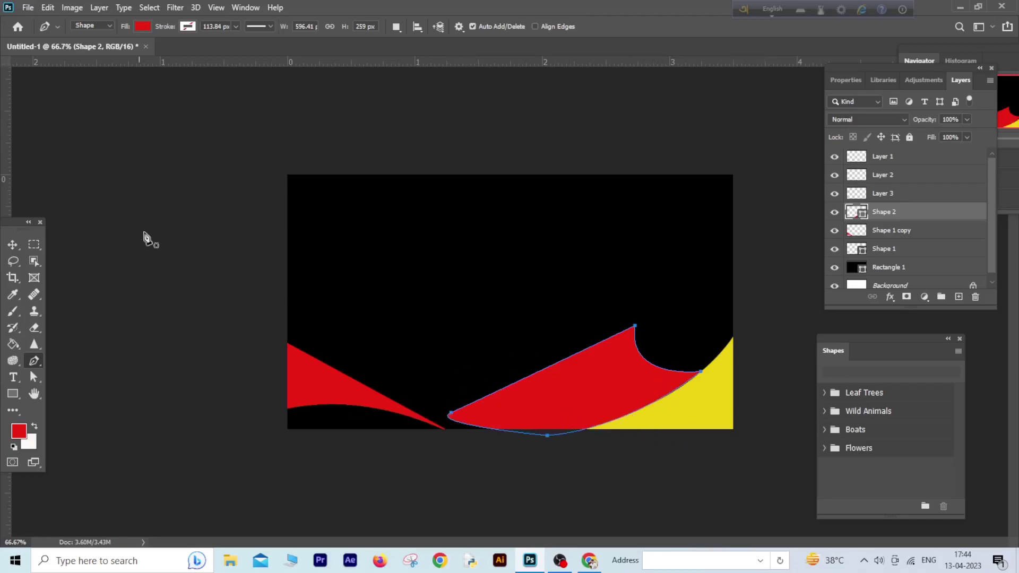
Step: Change the fill of the newly drawn curved shape beside the yellow one to a medium blue
{"action": "left_click", "coordinate": [139, 25]}
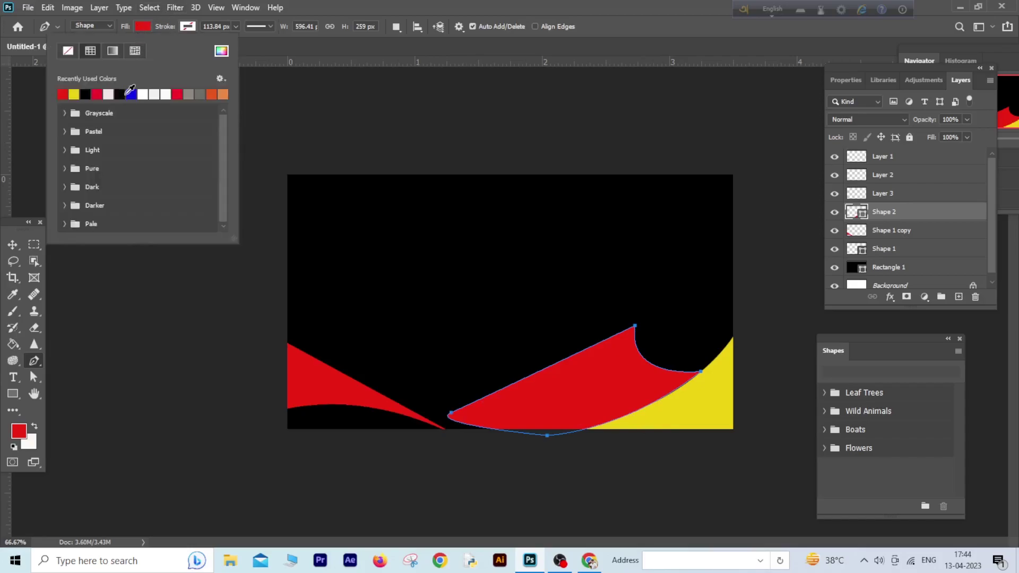
{"action": "left_click", "coordinate": [227, 49]}
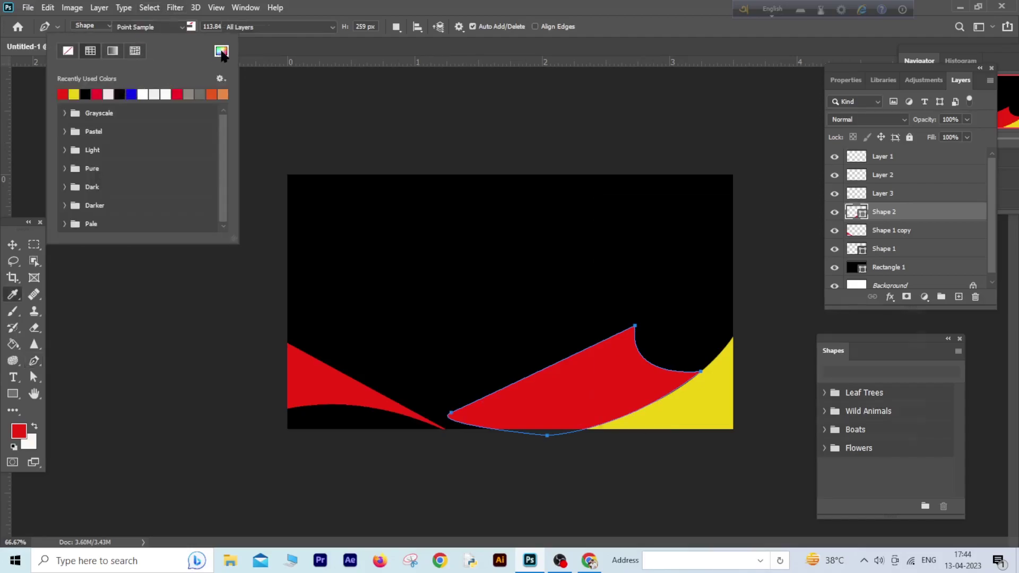
{"action": "left_click", "coordinate": [776, 312]}
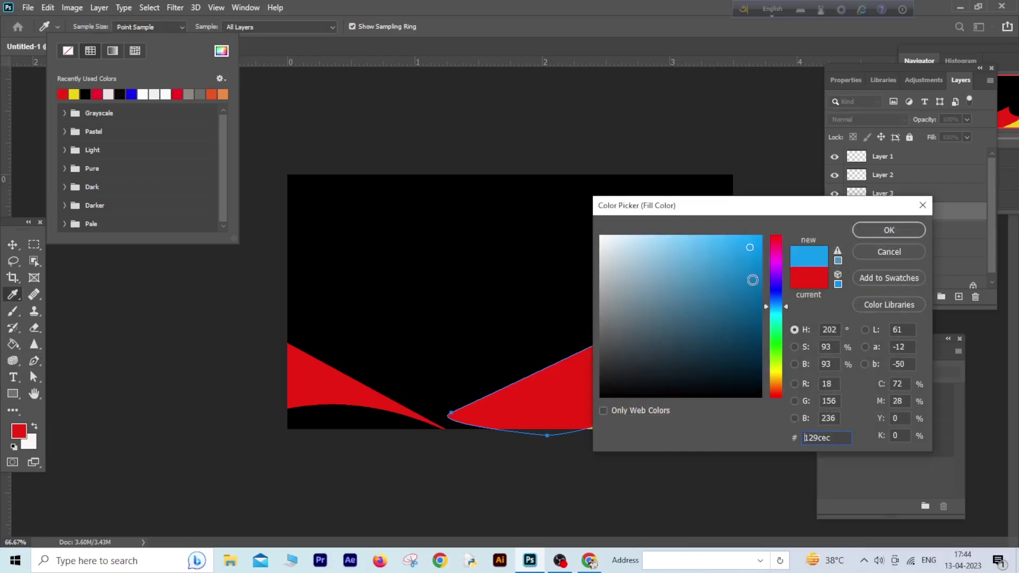
{"action": "left_click", "coordinate": [870, 230]}
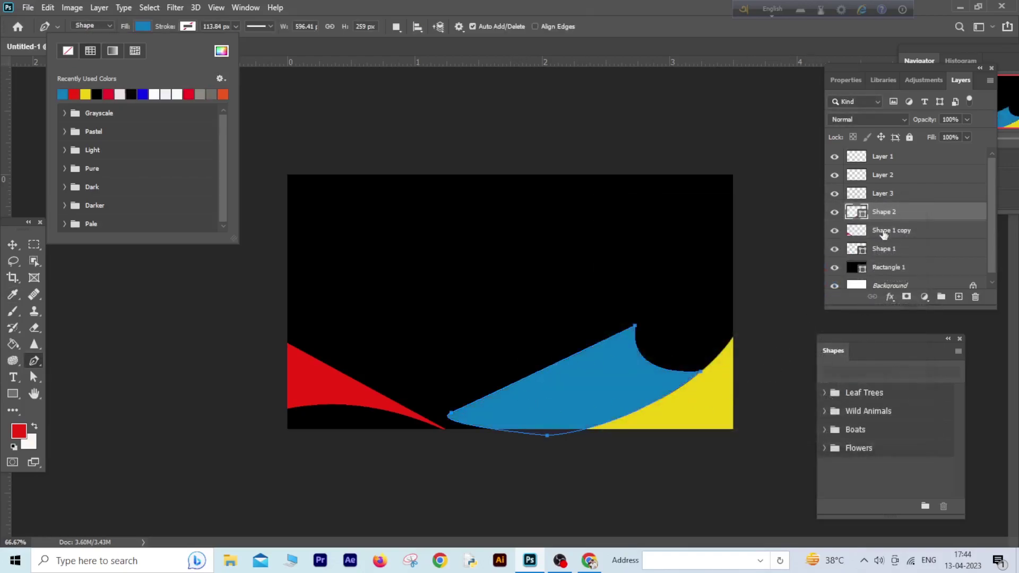
Step: Reorder the blue Shape 2 layer to sit below the yellow Shape 1 layer
{"action": "left_click_drag", "start_coordinate": [886, 215], "coordinate": [891, 242]}
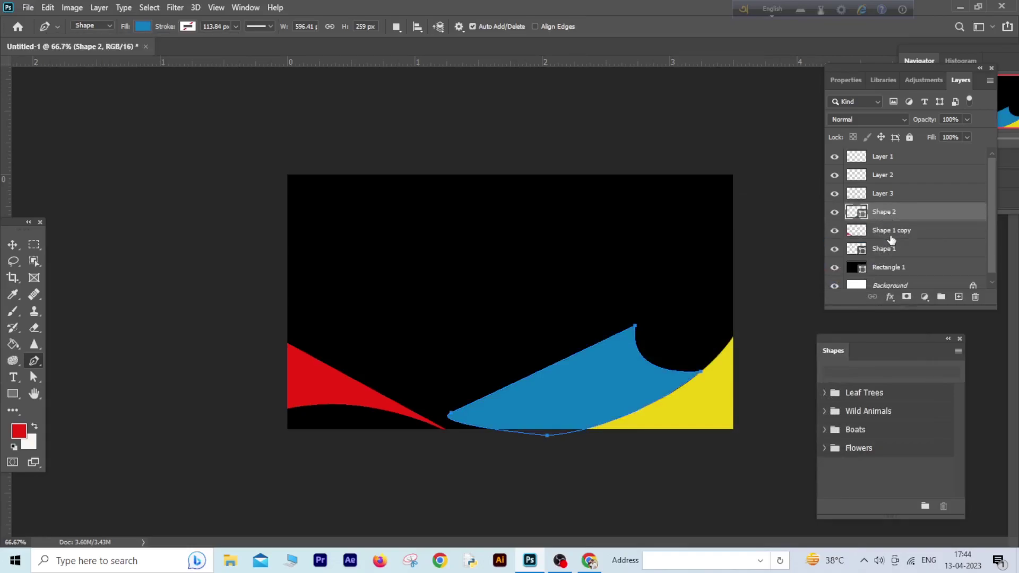
{"action": "double_click", "coordinate": [891, 212]}
{"action": "left_click", "coordinate": [922, 230]}
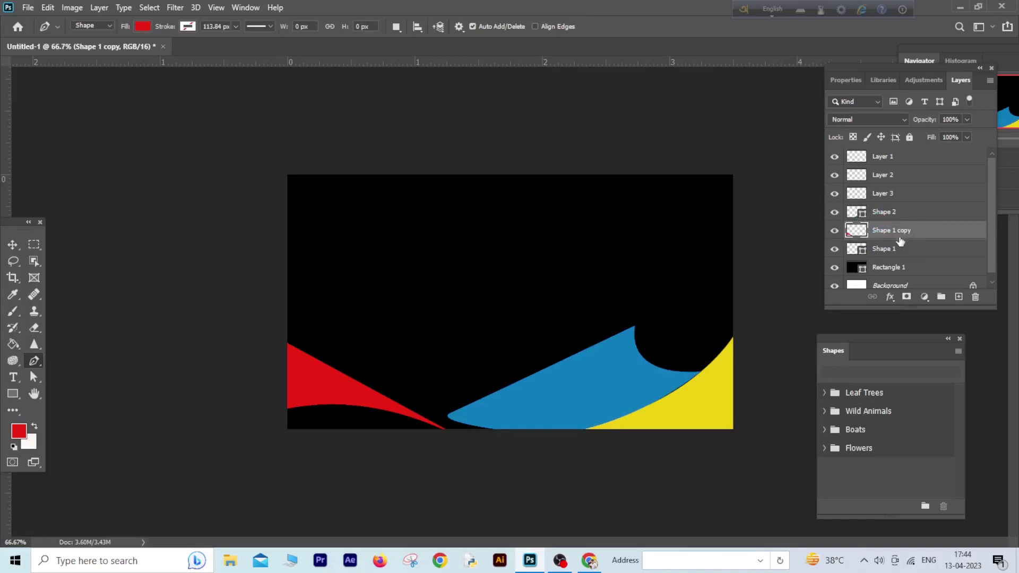
{"action": "left_click", "coordinate": [881, 215]}
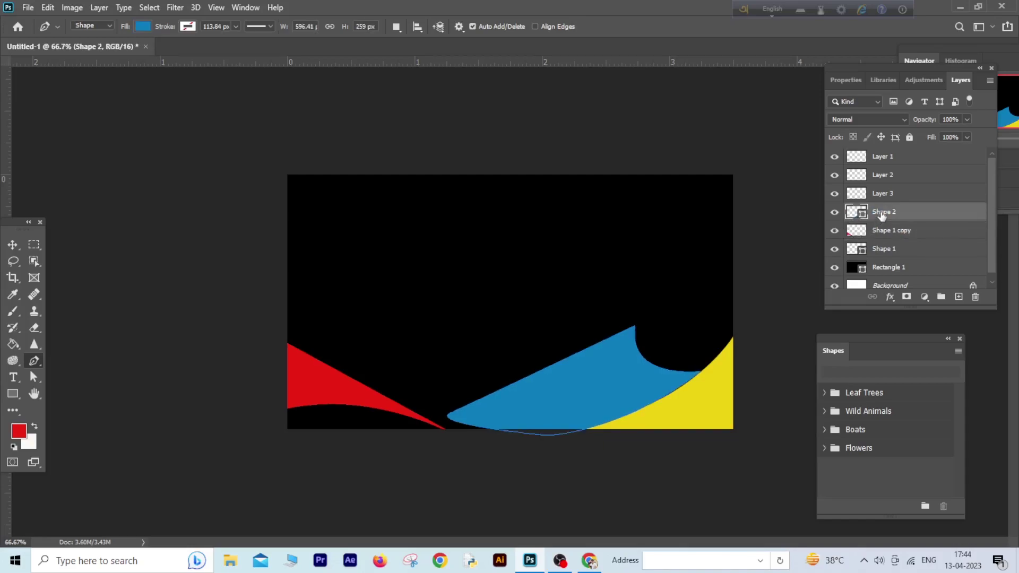
{"action": "left_click_drag", "start_coordinate": [885, 215], "coordinate": [885, 252]}
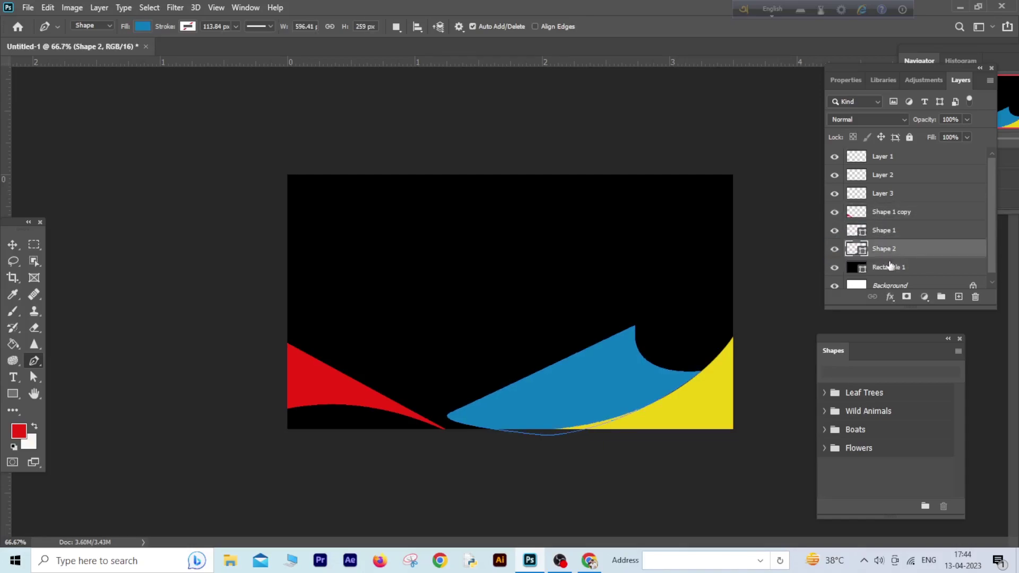
Step: Nudge the blue shape a few pixels to the right with the Move tool to close the thin gap along the yellow curve
{"action": "left_click", "coordinate": [31, 248]}
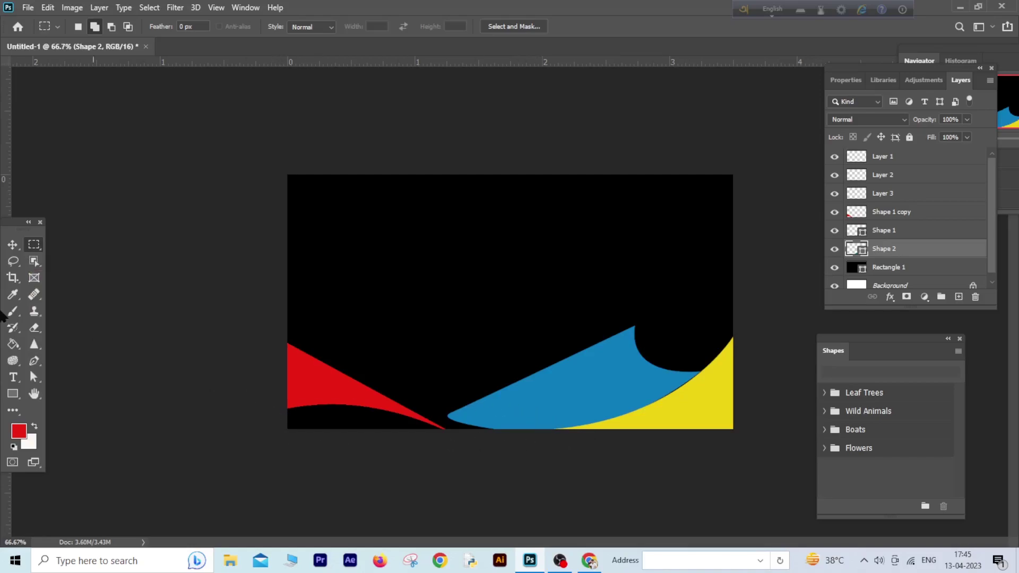
{"action": "left_click", "coordinate": [17, 249]}
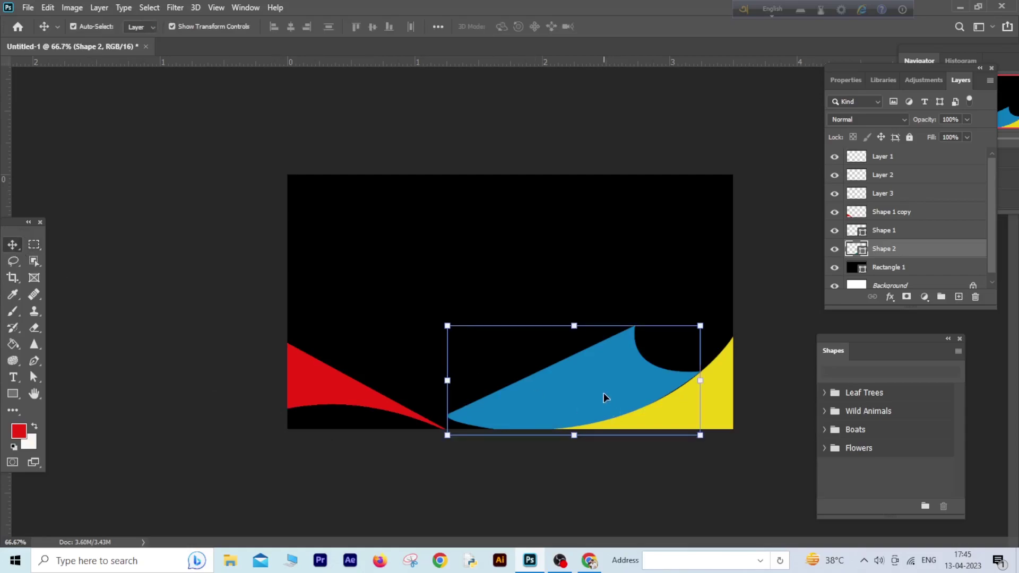
{"action": "key", "text": "Right"}
{"action": "key", "text": "Right"}
{"action": "key", "text": "Right"}
{"action": "key", "text": "Right"}
{"action": "key", "text": "Right"}
{"action": "key", "text": "Right"}
{"action": "key", "text": "Right"}
{"action": "key", "text": "Right"}
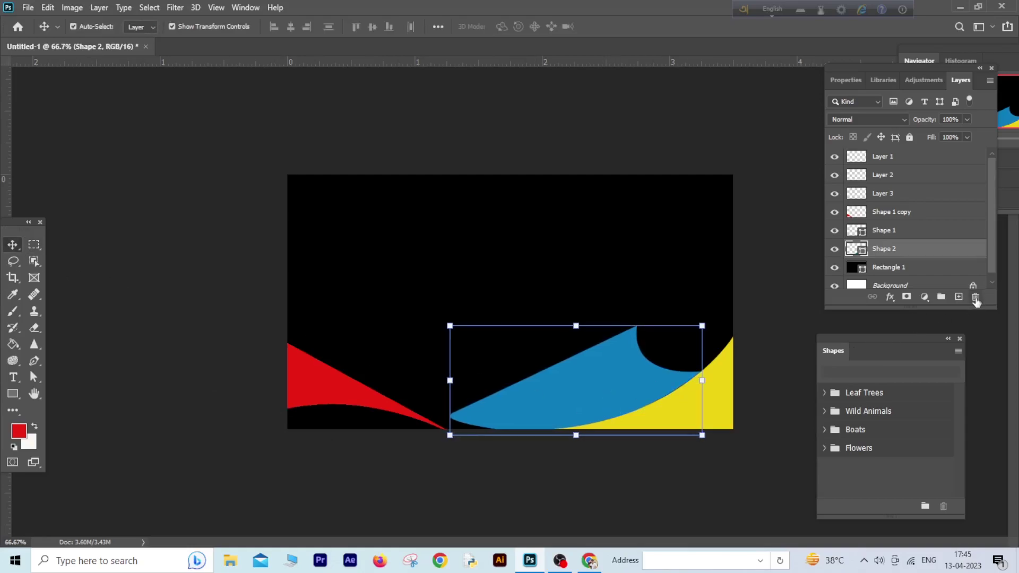
Step: Select Layer 1, set the foreground color to magenta #c30fa7 and activate the Pen tool
{"action": "left_click", "coordinate": [883, 238]}
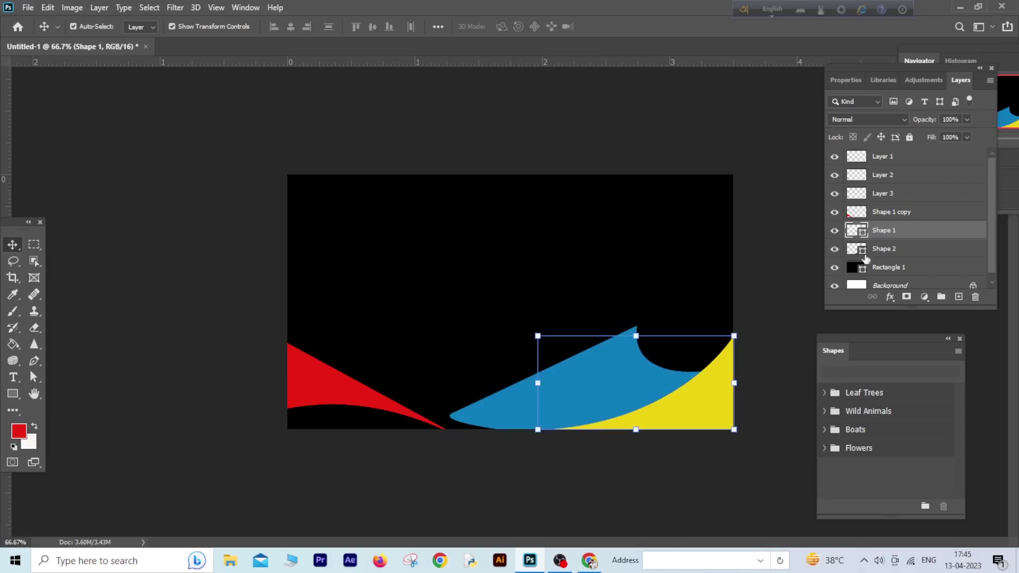
{"action": "left_click", "coordinate": [870, 159]}
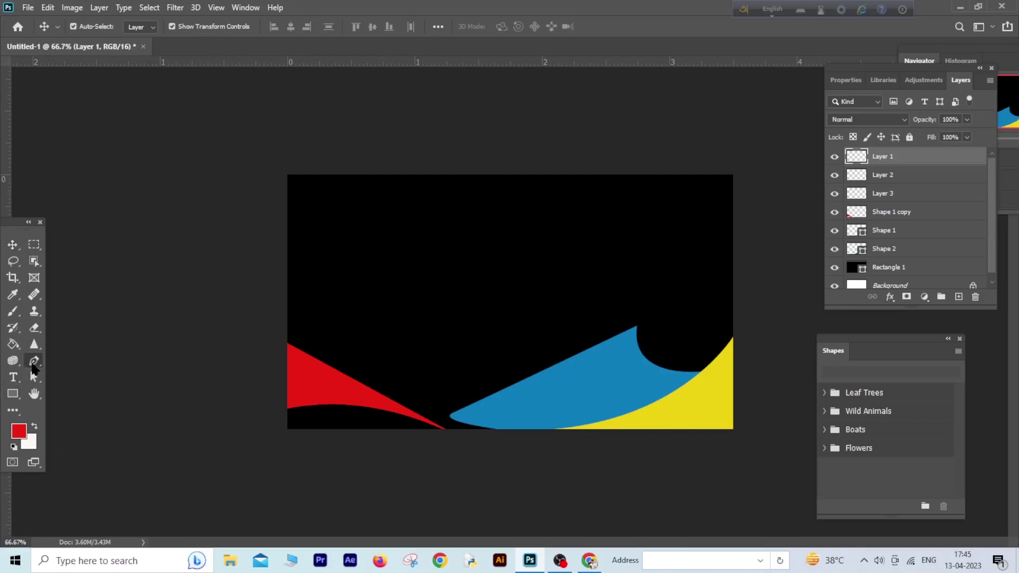
{"action": "key", "text": "i"}
{"action": "left_click", "coordinate": [17, 437]}
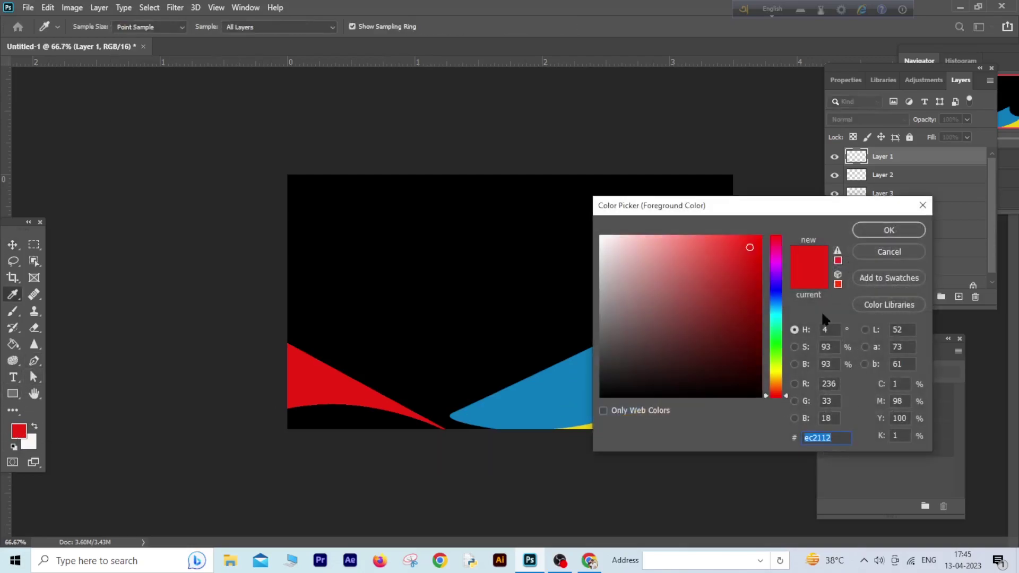
{"action": "left_click", "coordinate": [777, 258]}
{"action": "left_click", "coordinate": [749, 274]}
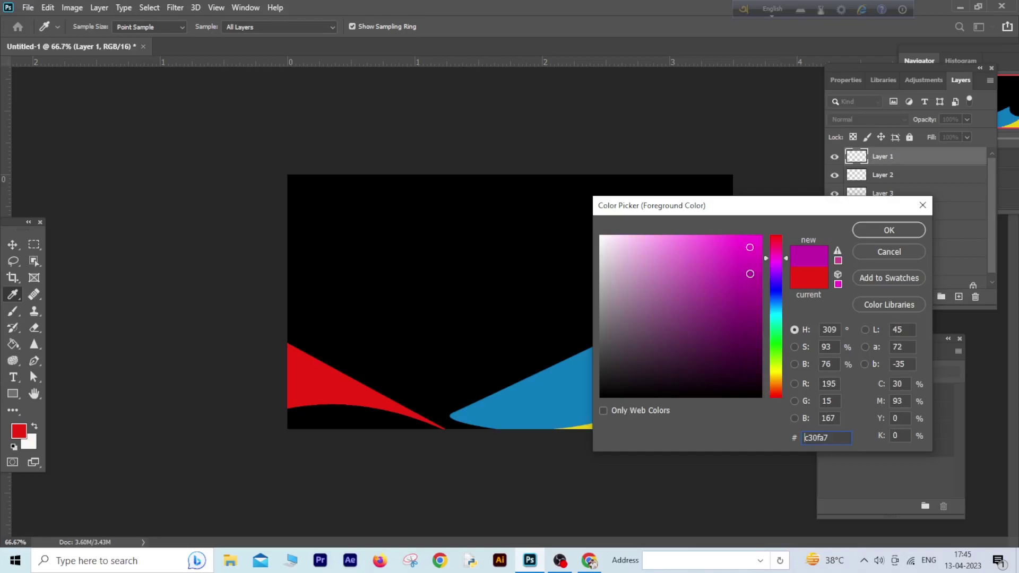
{"action": "key", "text": "p"}
{"action": "left_click", "coordinate": [881, 230]}
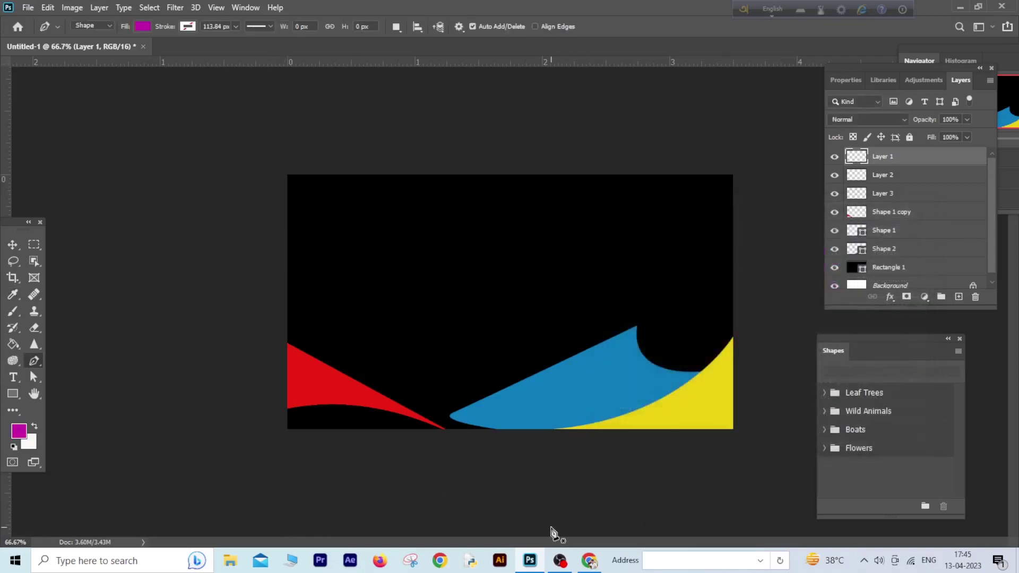
Step: Draw a closed magenta peaked shape, about 571 by 158 px, from the lower-left corner along the bottom edge to the blue shape
{"action": "left_click", "coordinate": [287, 410]}
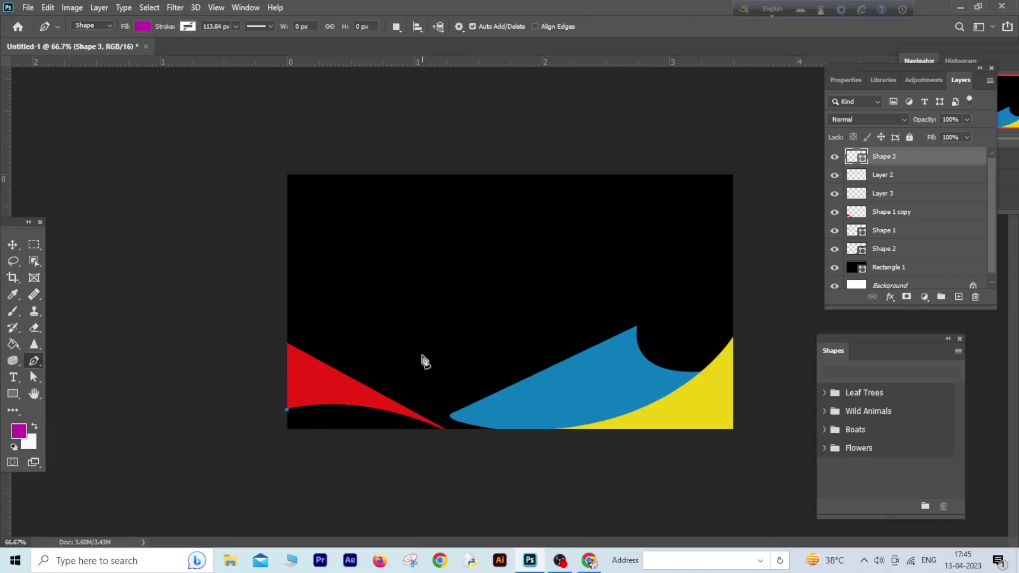
{"action": "left_click_drag", "start_coordinate": [425, 362], "coordinate": [440, 316]}
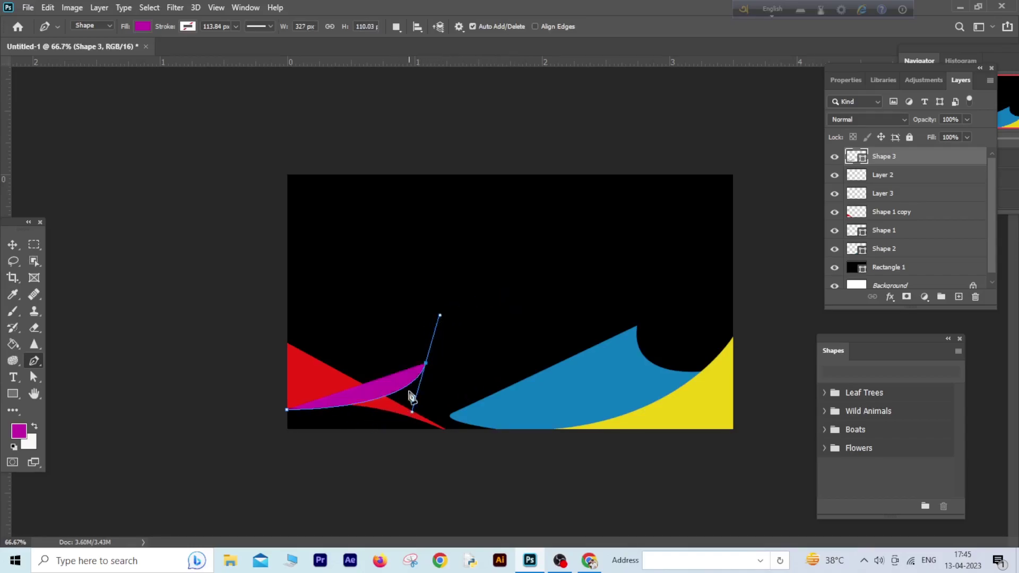
{"action": "left_click", "coordinate": [426, 364]}
{"action": "left_click_drag", "start_coordinate": [529, 431], "coordinate": [598, 434]}
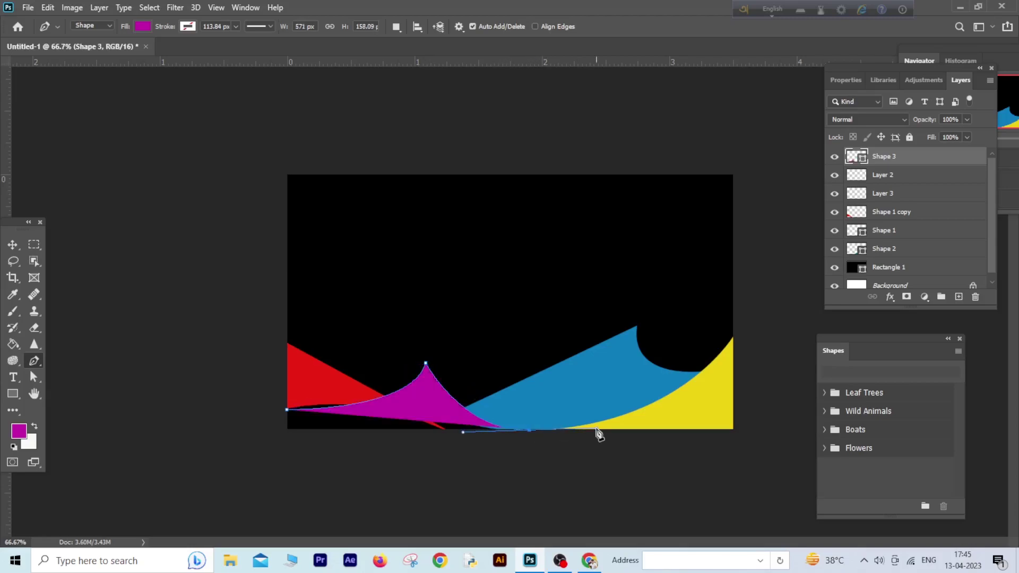
{"action": "left_click", "coordinate": [529, 431]}
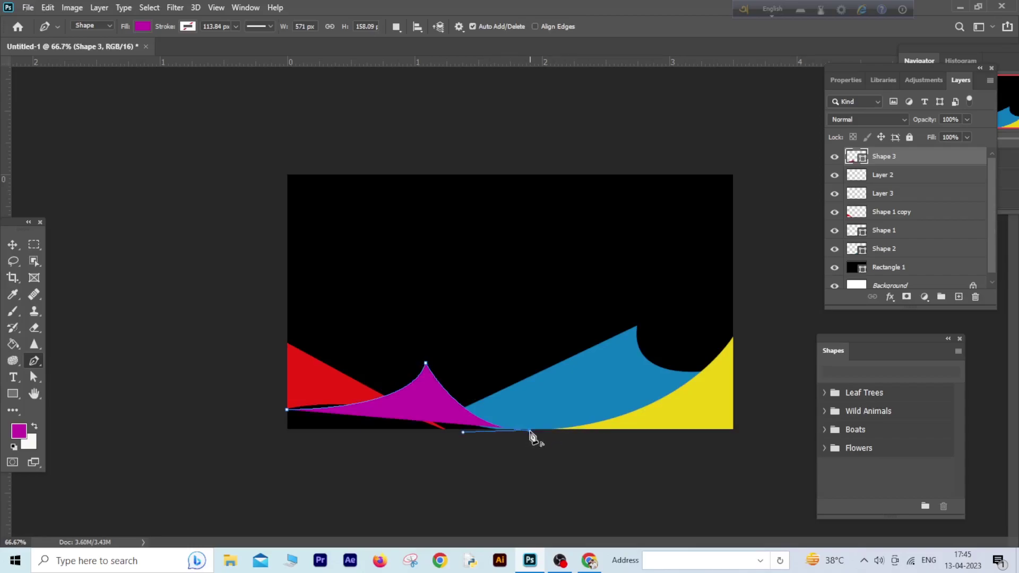
{"action": "left_click", "coordinate": [287, 429]}
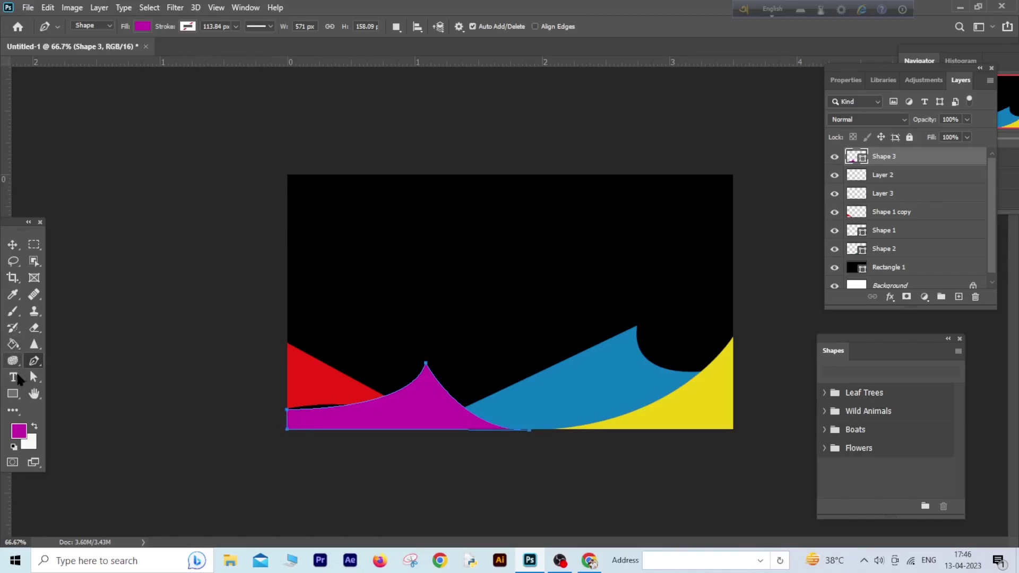
Step: Use the Direct Selection tool to raise the magenta shape's upper-left anchor point and cover the gap beneath the red shape
{"action": "left_click", "coordinate": [35, 378]}
{"action": "right_click", "coordinate": [41, 382]}
{"action": "left_click", "coordinate": [70, 387]}
{"action": "right_click", "coordinate": [37, 380]}
{"action": "left_click", "coordinate": [75, 390]}
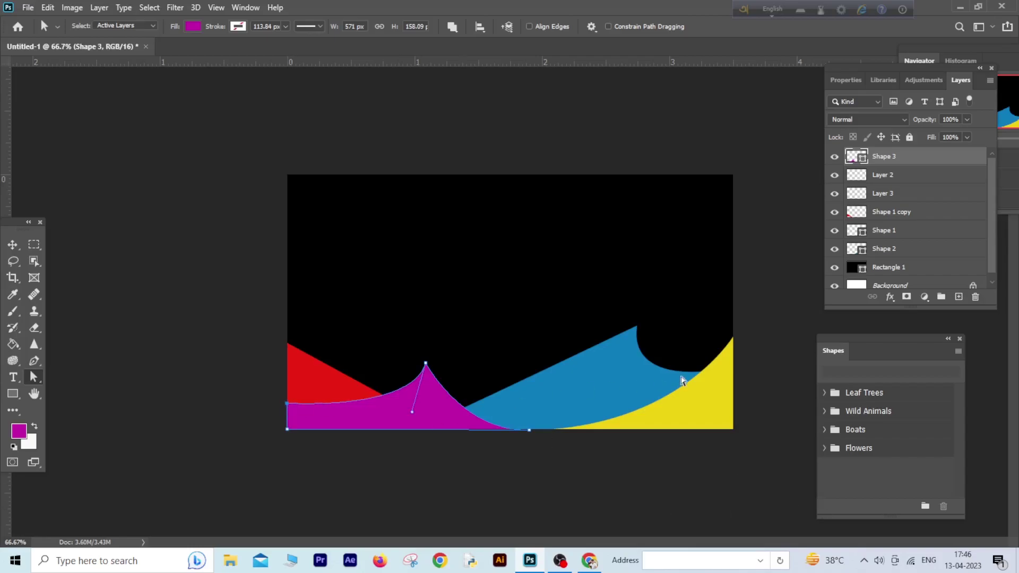
Step: Add a new layer above the magenta shape, then scale the lower-right yellow shape up proportionally to about 116%
{"action": "left_click", "coordinate": [958, 297]}
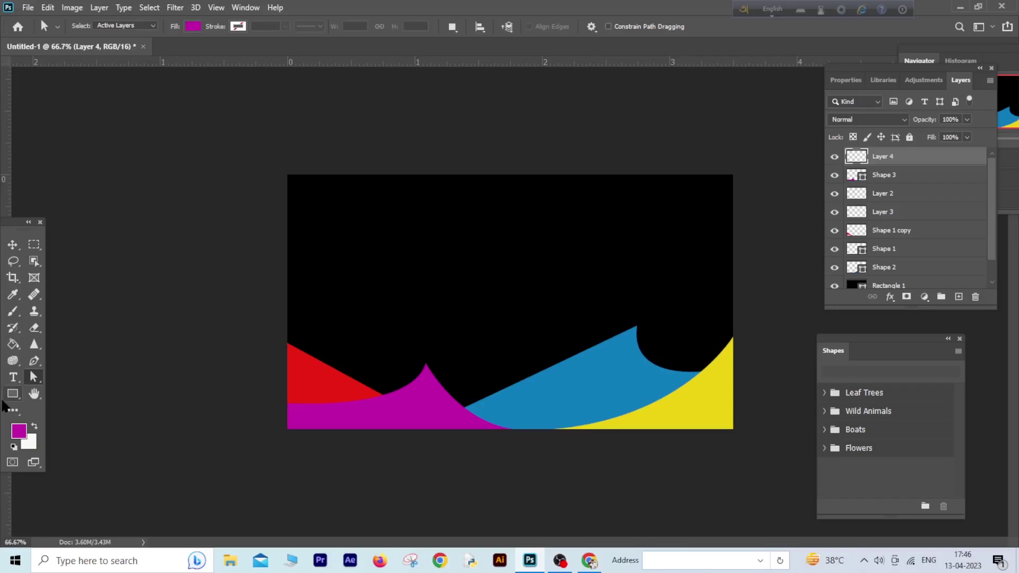
{"action": "left_click", "coordinate": [12, 245]}
{"action": "left_click", "coordinate": [658, 413]}
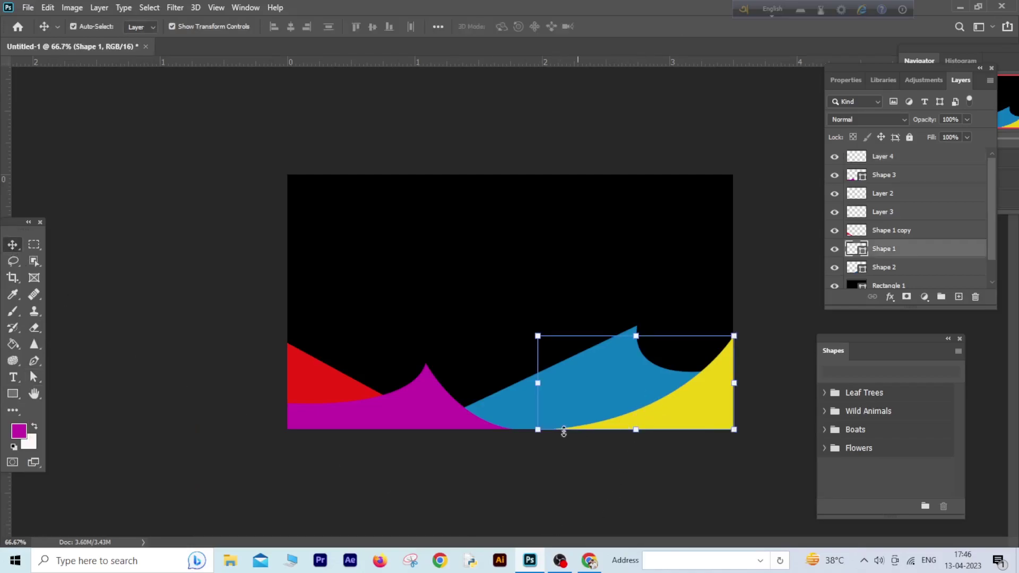
{"action": "left_click_drag", "start_coordinate": [536, 335], "coordinate": [498, 326]}
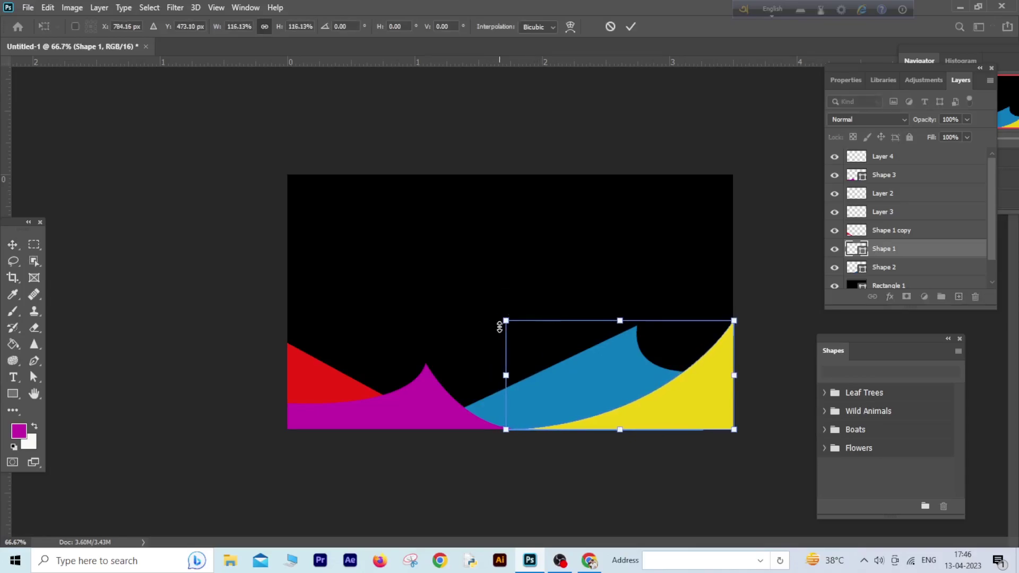
{"action": "left_click", "coordinate": [34, 244]}
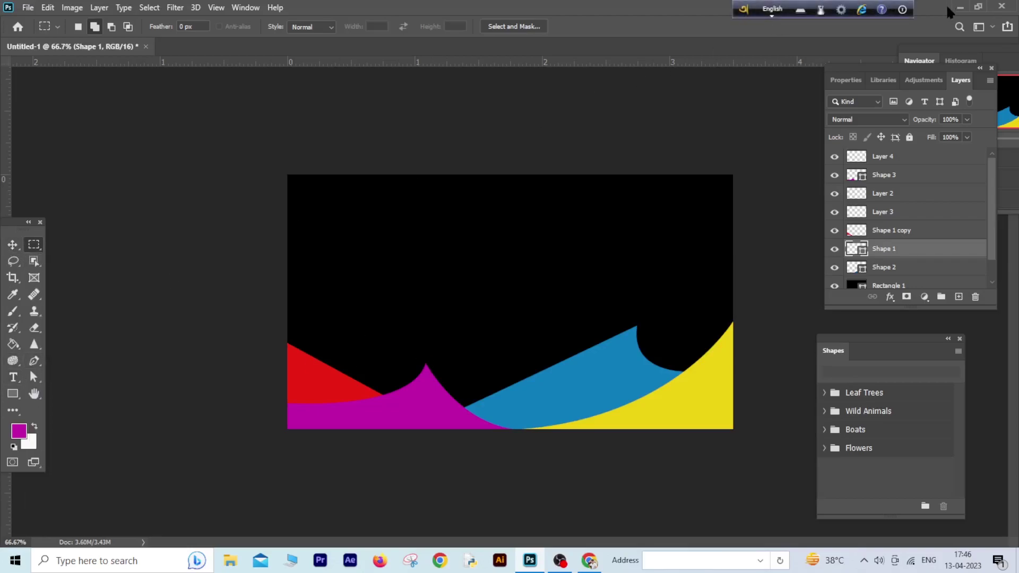
{"action": "left_click", "coordinate": [976, 7]}
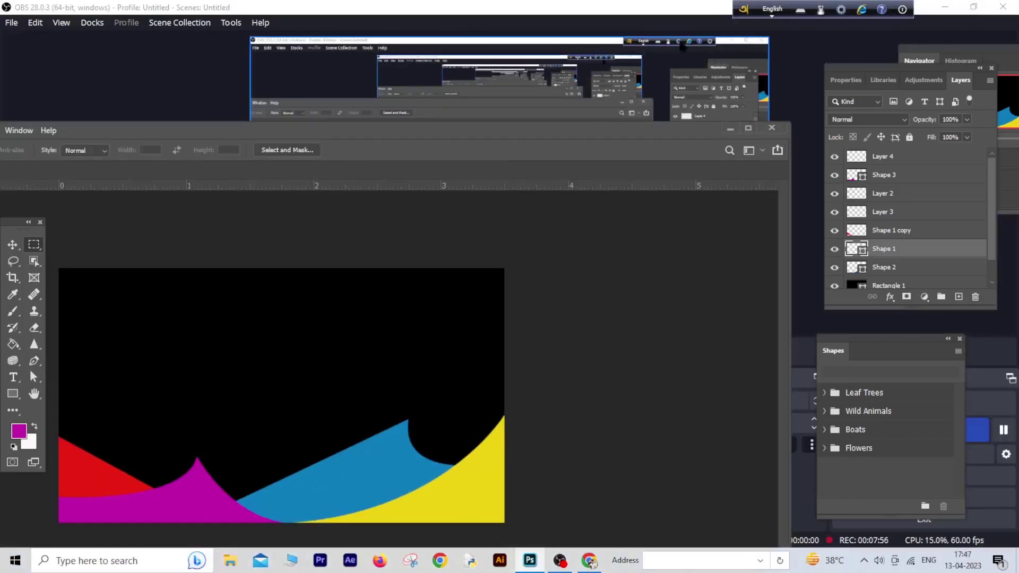
Step: Clear OBS out of the way, uncover the desktop and place its "logo of hello world" image into the Photoshop document
{"action": "left_click", "coordinate": [946, 9]}
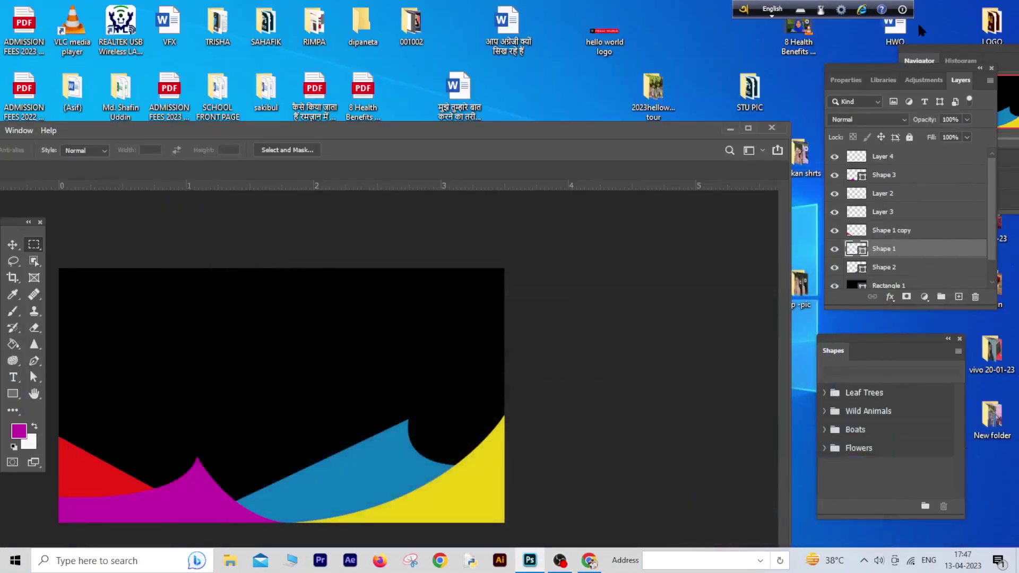
{"action": "left_click_drag", "start_coordinate": [582, 146], "coordinate": [702, 191]}
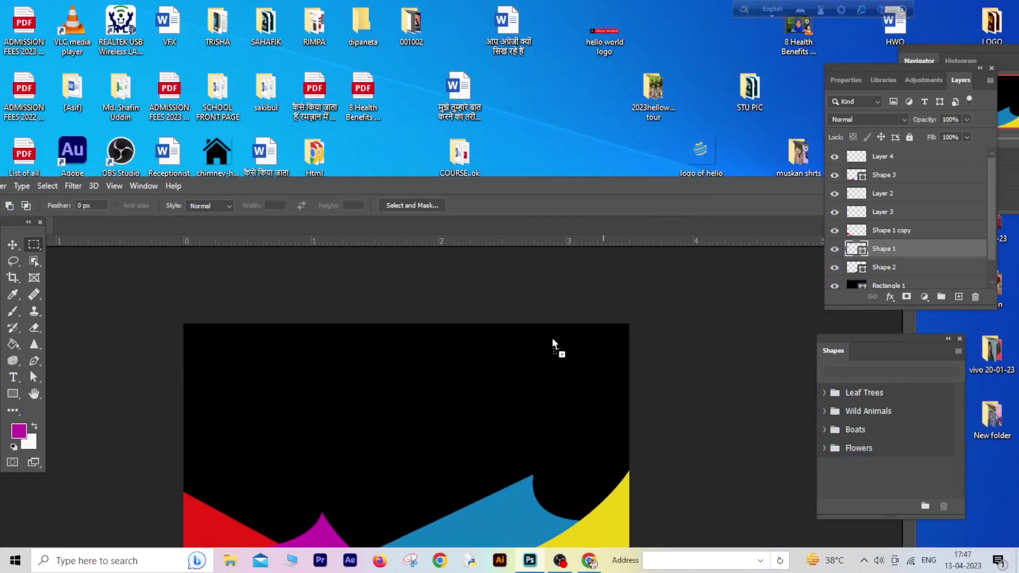
{"action": "left_click_drag", "start_coordinate": [449, 415], "coordinate": [442, 410]}
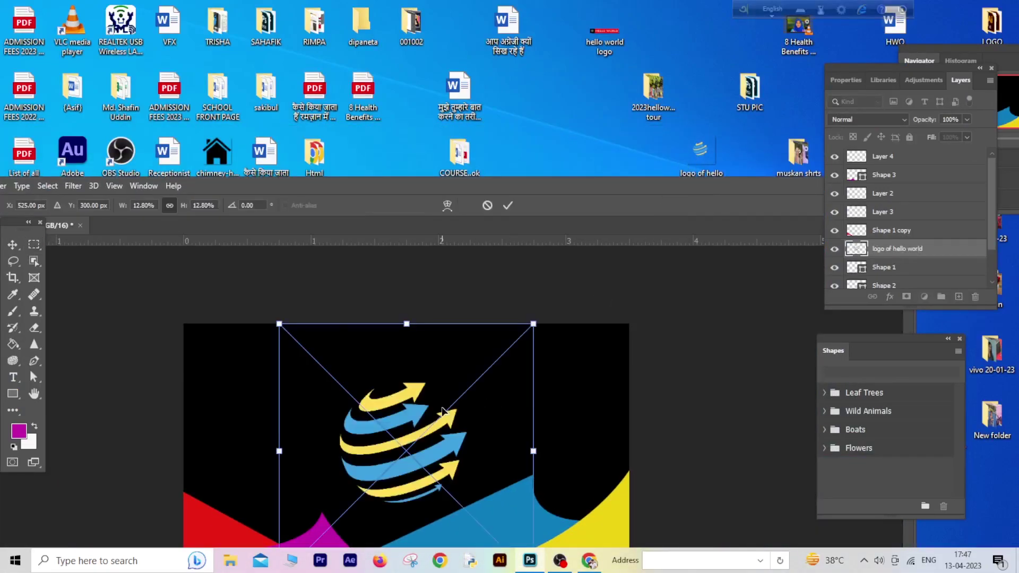
Step: Maximize the document window, scale the placed logo to about 7.7% and position it in the upper middle of the card
{"action": "double_click", "coordinate": [669, 182]}
{"action": "left_click_drag", "start_coordinate": [637, 175], "coordinate": [536, 276]}
{"action": "left_click_drag", "start_coordinate": [482, 356], "coordinate": [543, 269]}
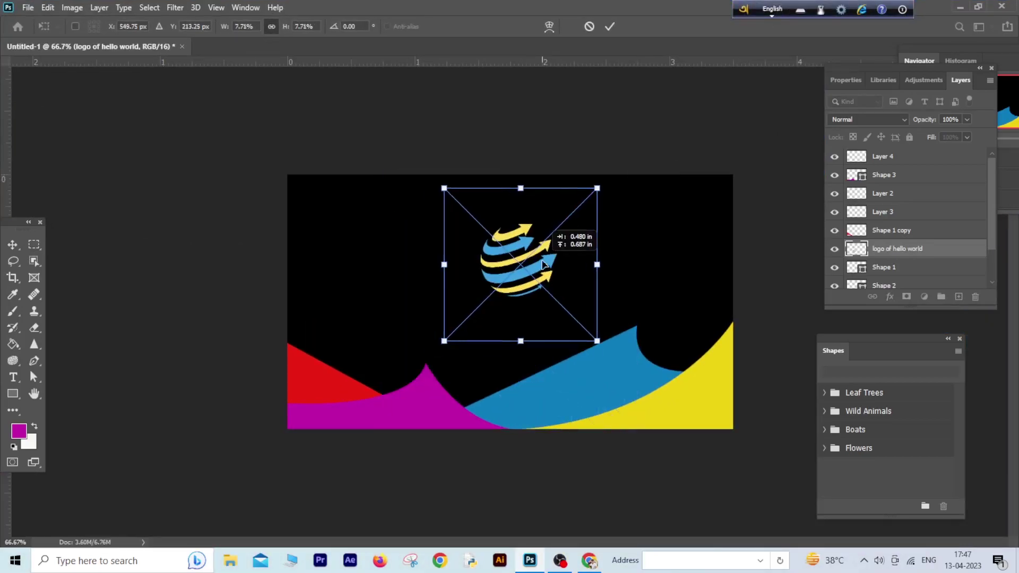
{"action": "left_click", "coordinate": [609, 27]}
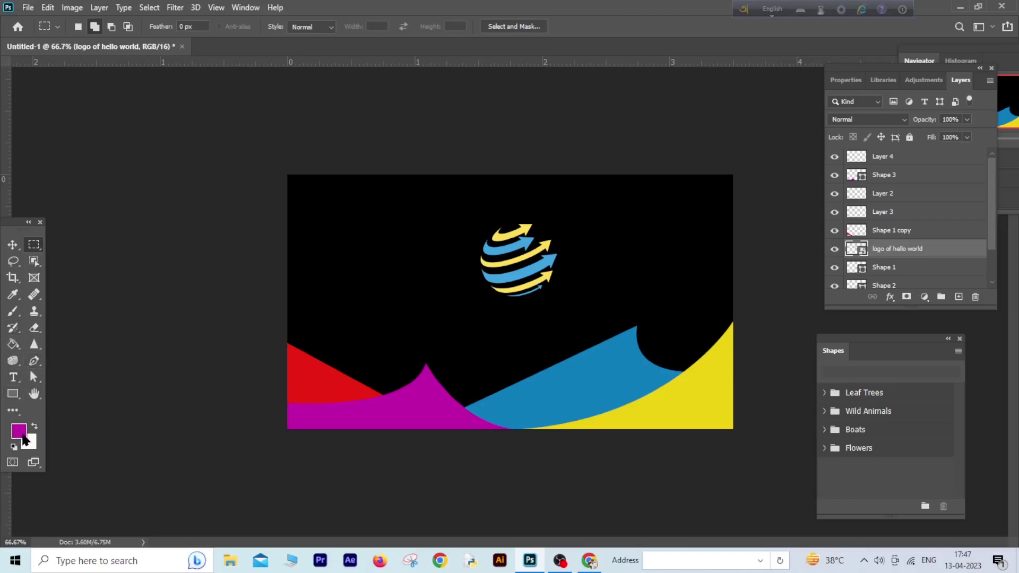
Step: Rasterize the logo and fill its three yellow arrows with the magenta foreground color using the Paint Bucket
{"action": "left_click", "coordinate": [13, 346]}
{"action": "left_click", "coordinate": [507, 281]}
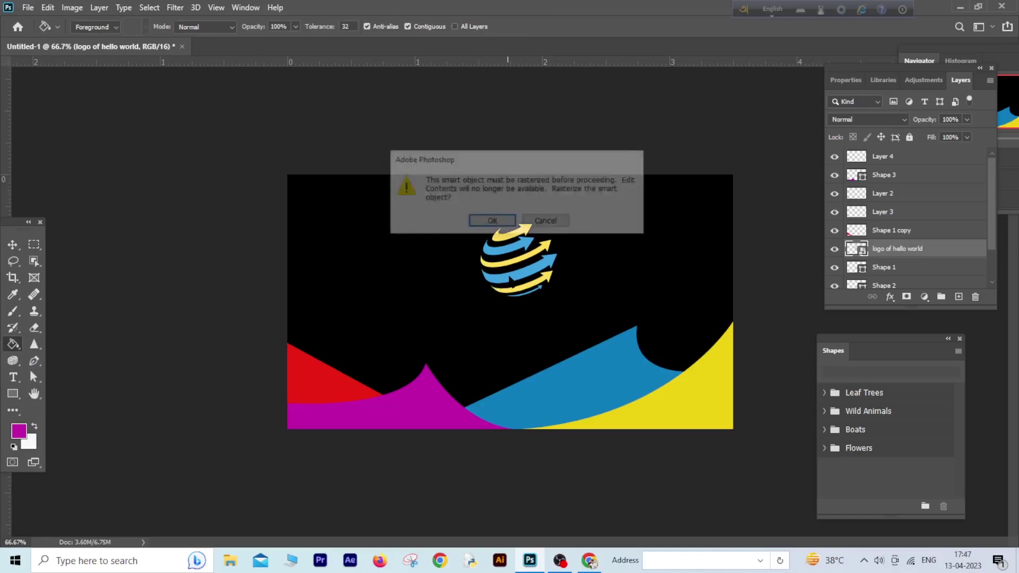
{"action": "left_click", "coordinate": [492, 222]}
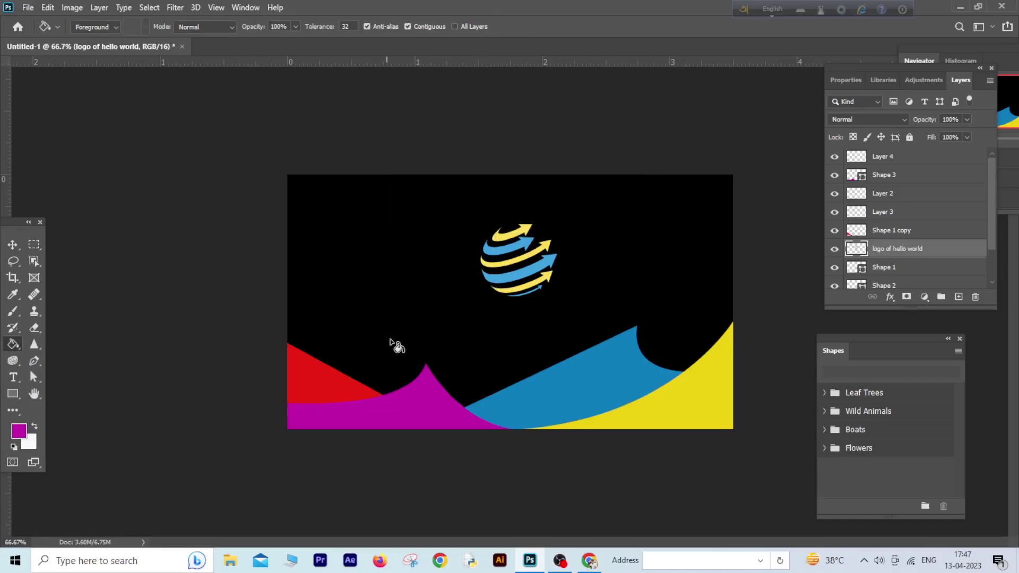
{"action": "left_click", "coordinate": [520, 260]}
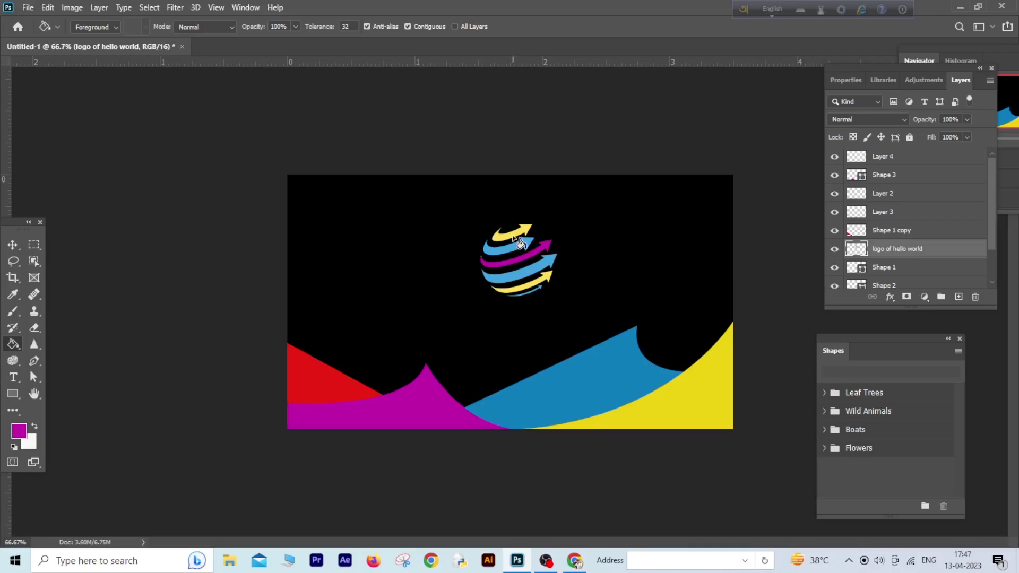
{"action": "left_click", "coordinate": [513, 236]}
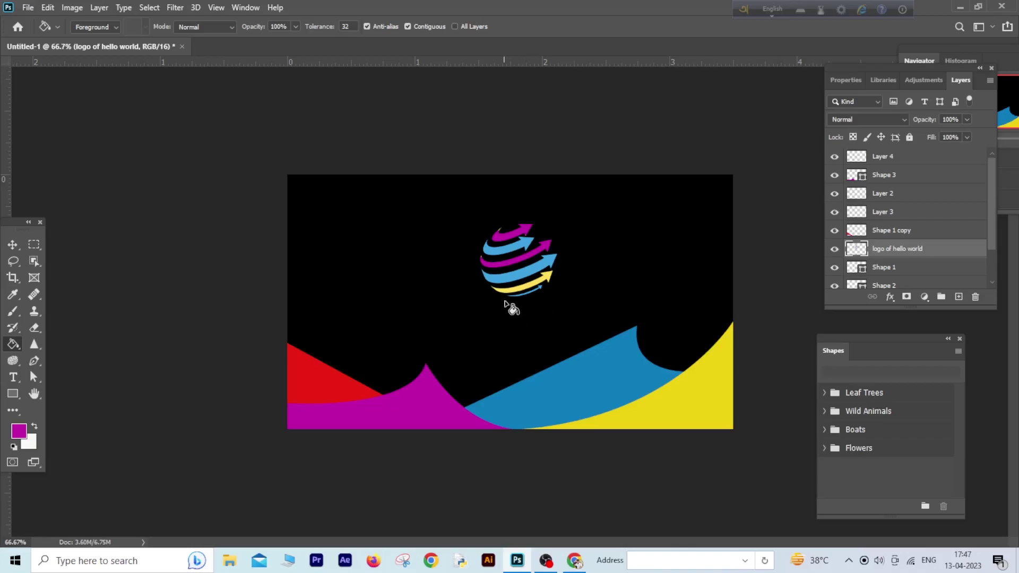
{"action": "left_click", "coordinate": [539, 285]}
Step: Scale the logo down to about 78%, shift it slightly up and left, and add a new layer above it
{"action": "left_click", "coordinate": [13, 245]}
{"action": "left_click_drag", "start_coordinate": [480, 224], "coordinate": [496, 237]}
{"action": "left_click_drag", "start_coordinate": [530, 272], "coordinate": [506, 252]}
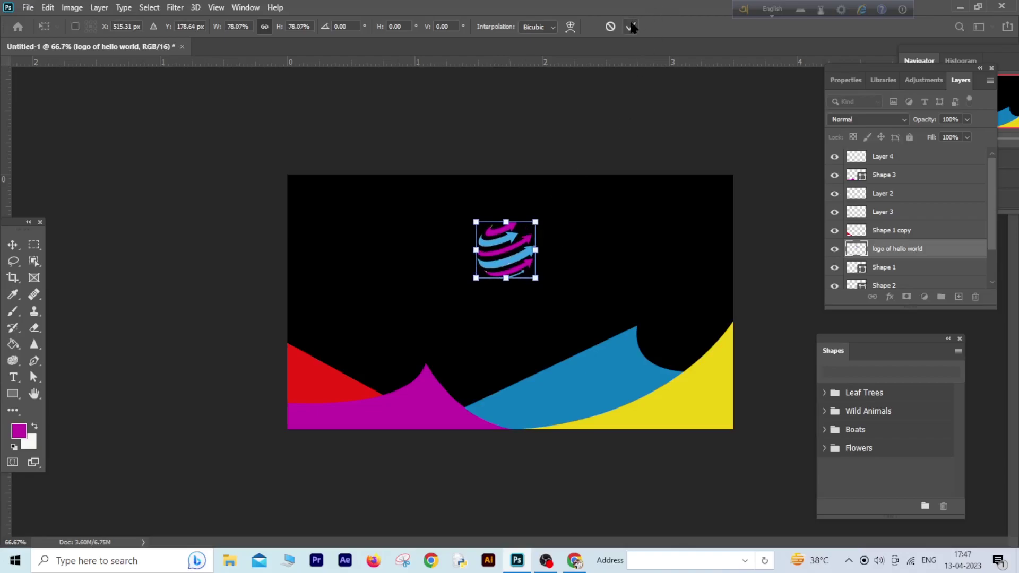
{"action": "left_click", "coordinate": [631, 27]}
{"action": "left_click", "coordinate": [958, 299]}
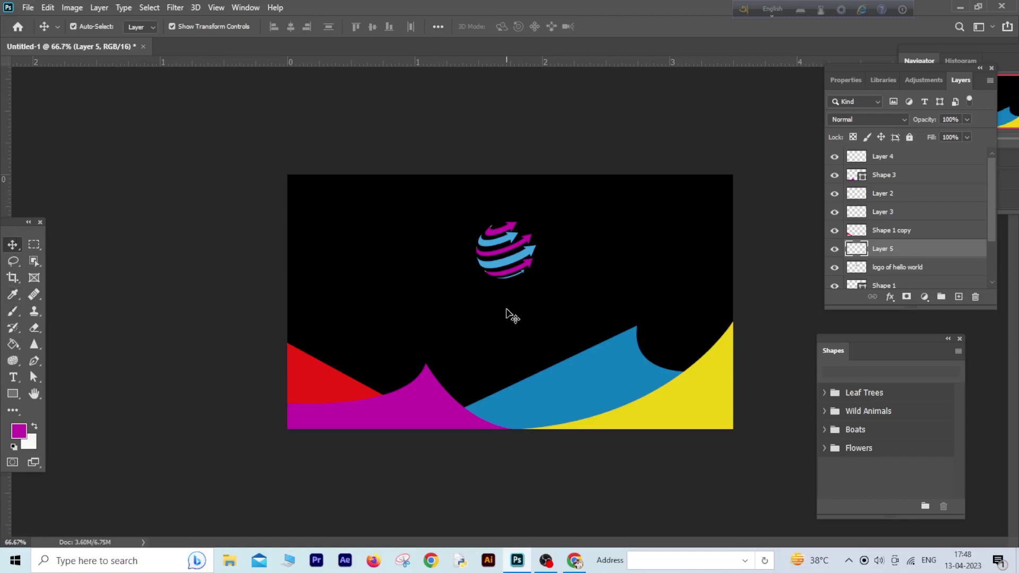
Step: Move the logo to the card's upper-left corner, scale it to about 69% and select Layer 5
{"action": "left_click", "coordinate": [504, 266]}
{"action": "left_click_drag", "start_coordinate": [506, 267], "coordinate": [334, 228]}
{"action": "left_click_drag", "start_coordinate": [302, 189], "coordinate": [338, 232]}
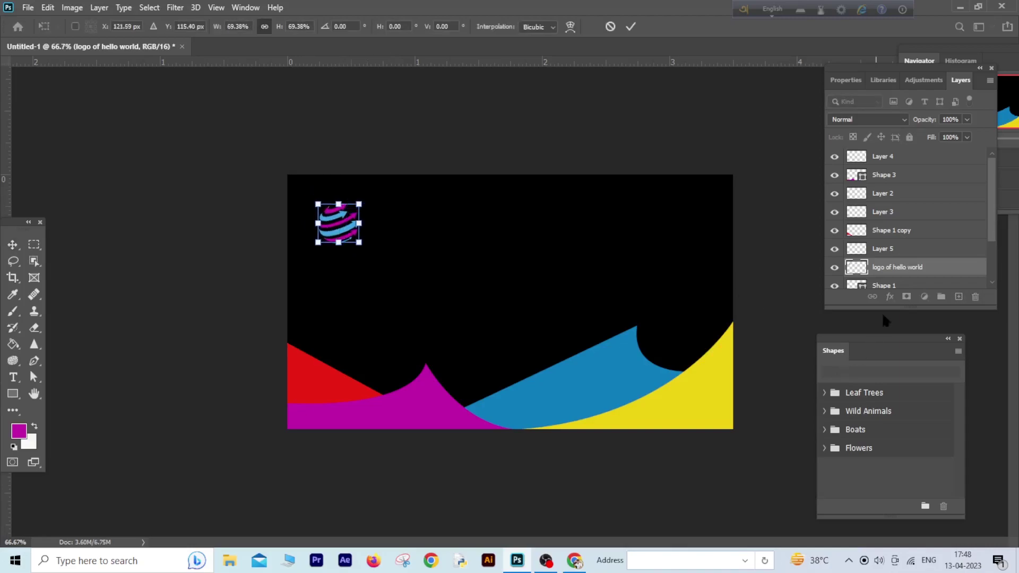
{"action": "left_click", "coordinate": [876, 251]}
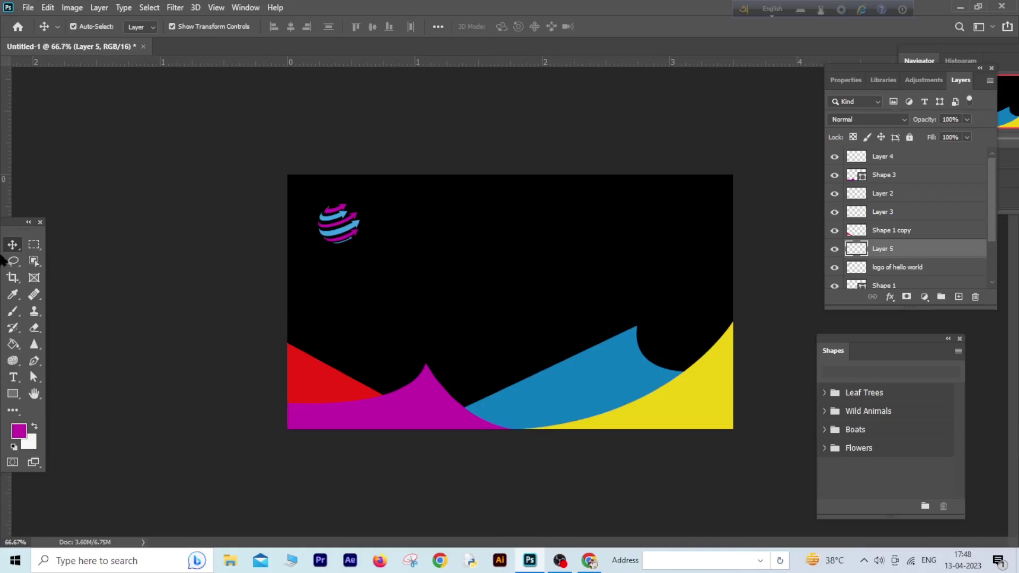
Step: Move the logo to the card's upper-right area, select Layer 5 and activate the Type tool
{"action": "left_click_drag", "start_coordinate": [354, 233], "coordinate": [632, 276]}
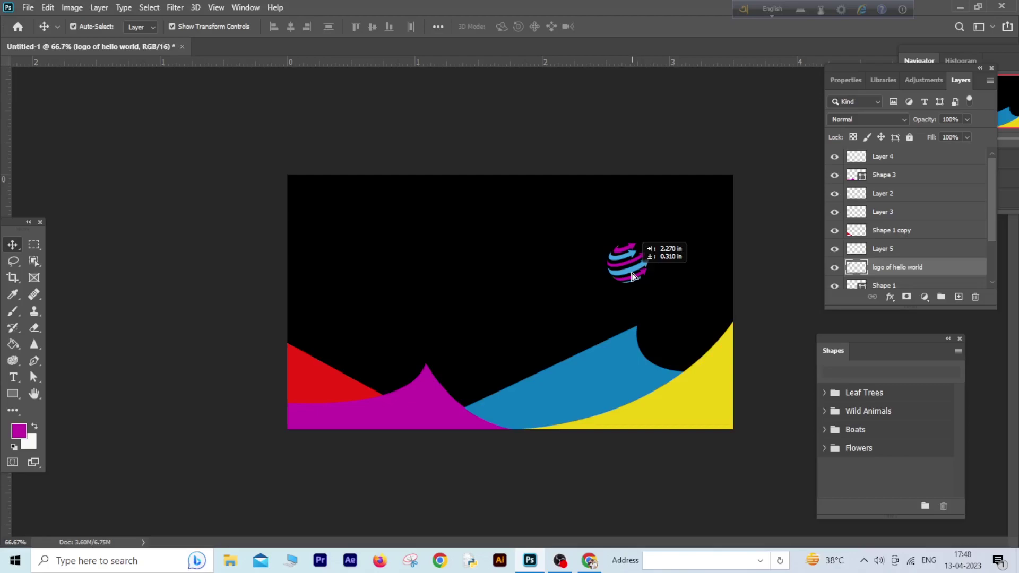
{"action": "left_click_drag", "start_coordinate": [632, 275], "coordinate": [630, 241]}
{"action": "left_click", "coordinate": [849, 253]}
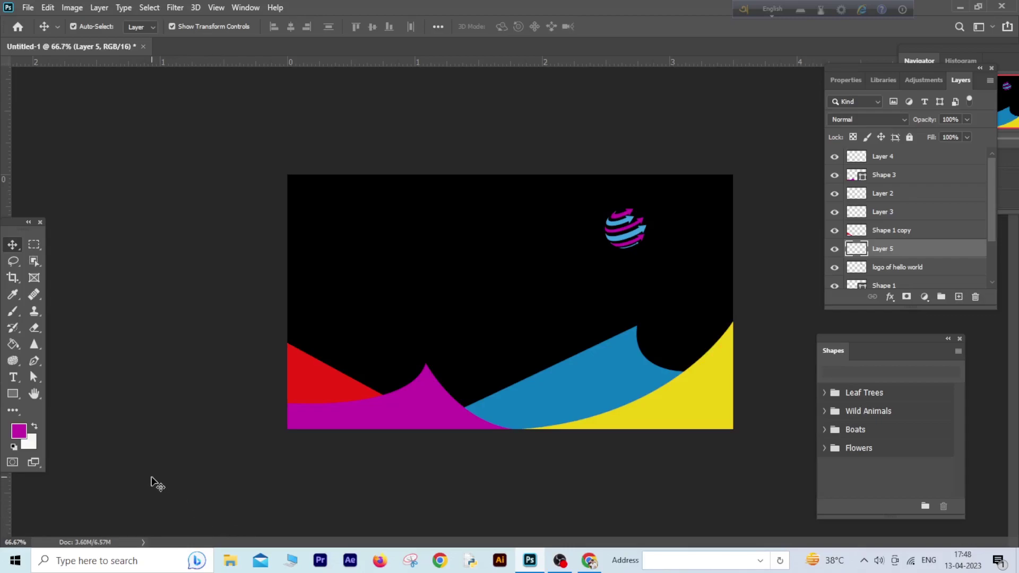
{"action": "left_click", "coordinate": [13, 376]}
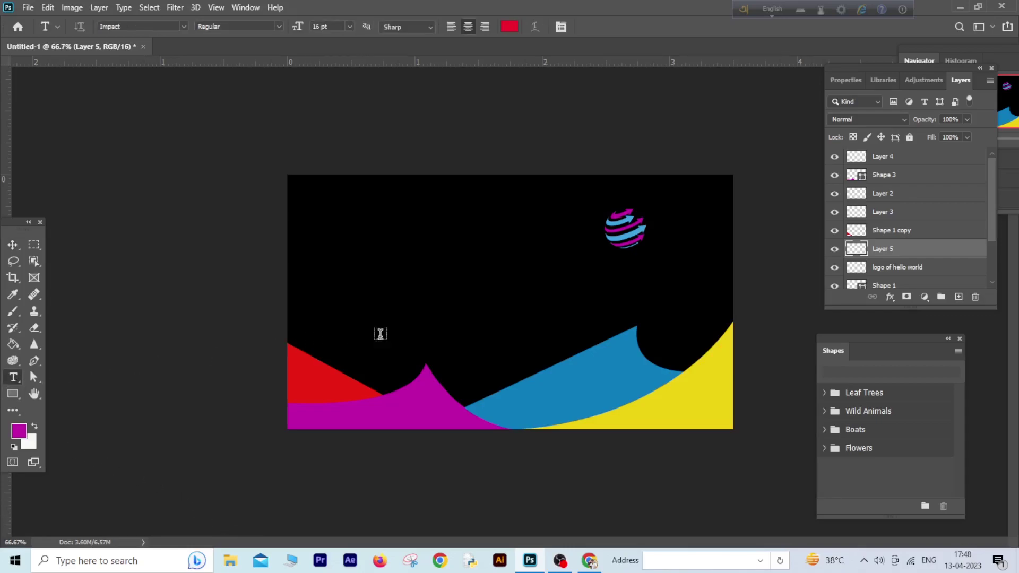
Step: Move the logo back to the upper center of the card and scale it up to about 150%
{"action": "left_click", "coordinate": [13, 247]}
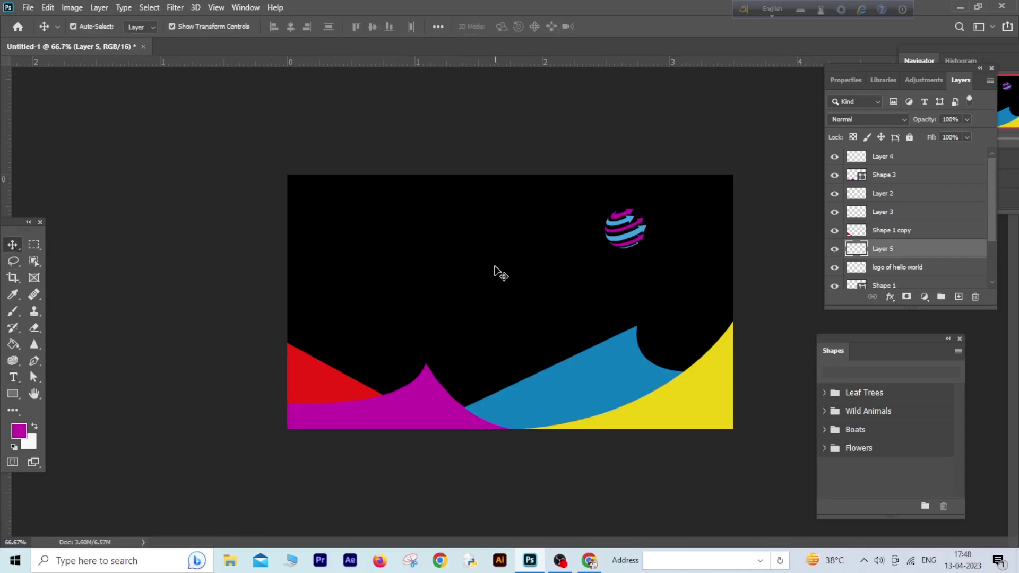
{"action": "left_click_drag", "start_coordinate": [617, 237], "coordinate": [520, 251]}
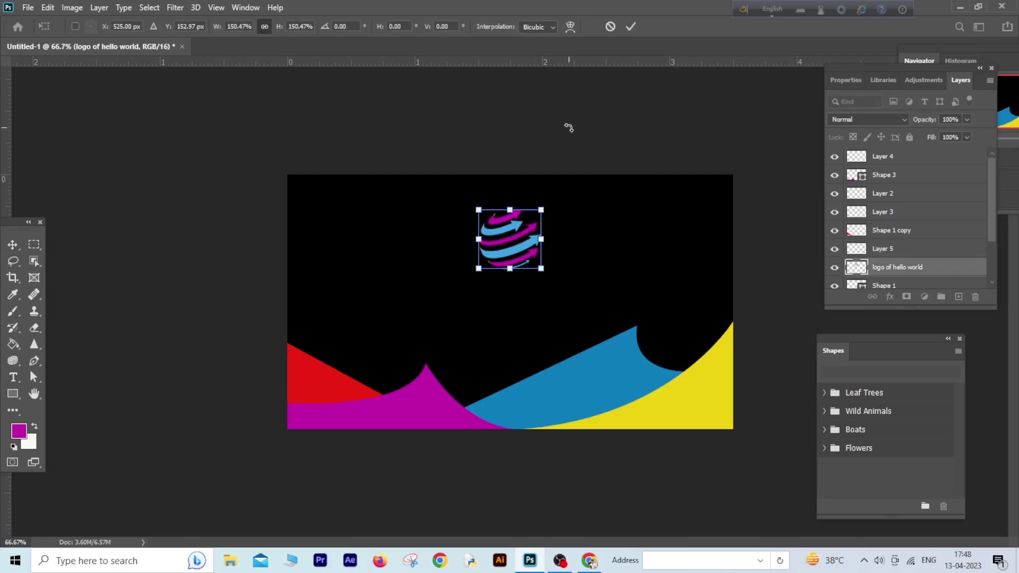
{"action": "left_click", "coordinate": [630, 27]}
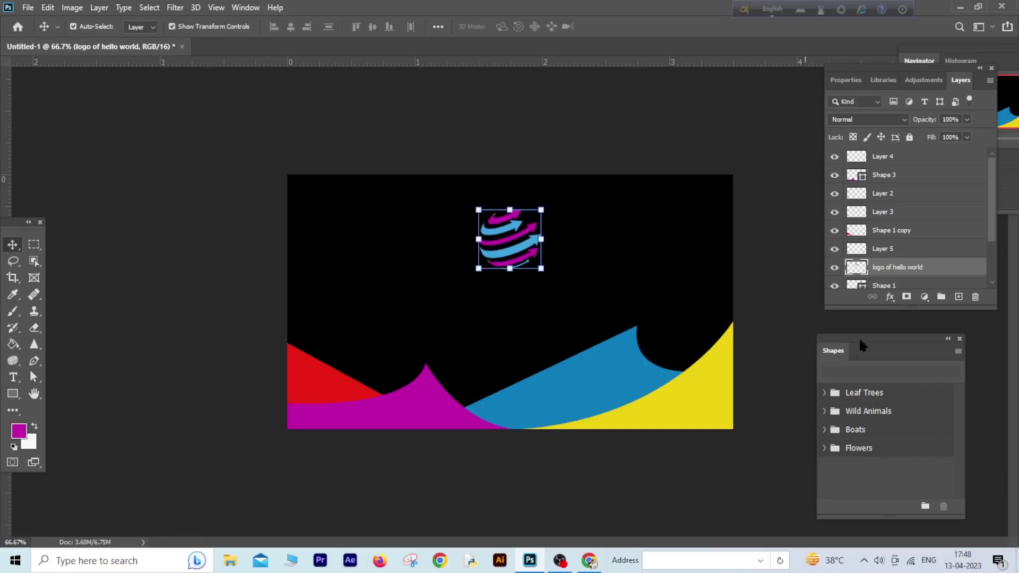
Step: Add a new layer above the logo and enter the text "COMPANY" below the logo in white #ffffff
{"action": "left_click", "coordinate": [958, 296]}
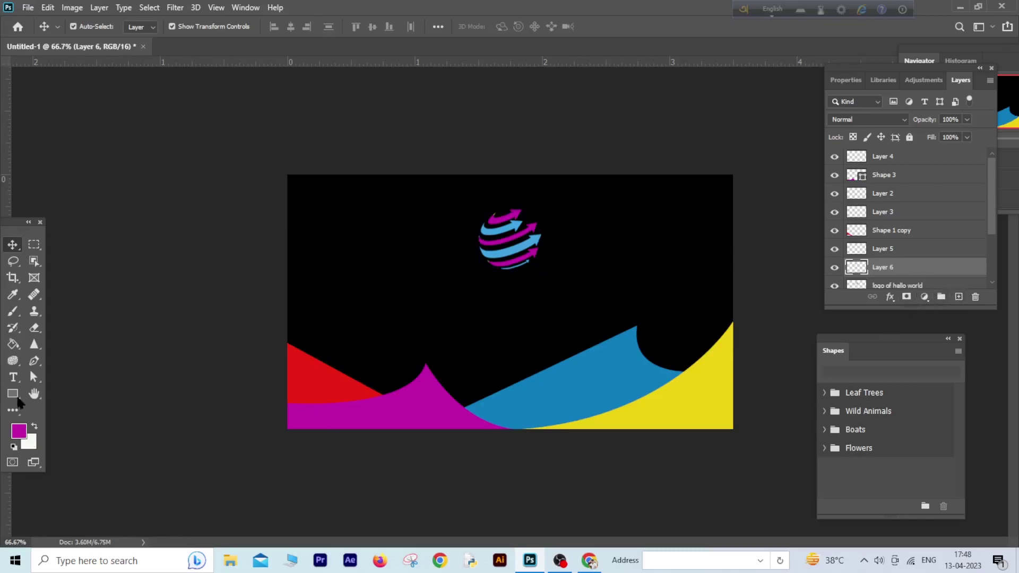
{"action": "left_click", "coordinate": [13, 378]}
{"action": "left_click", "coordinate": [452, 305]}
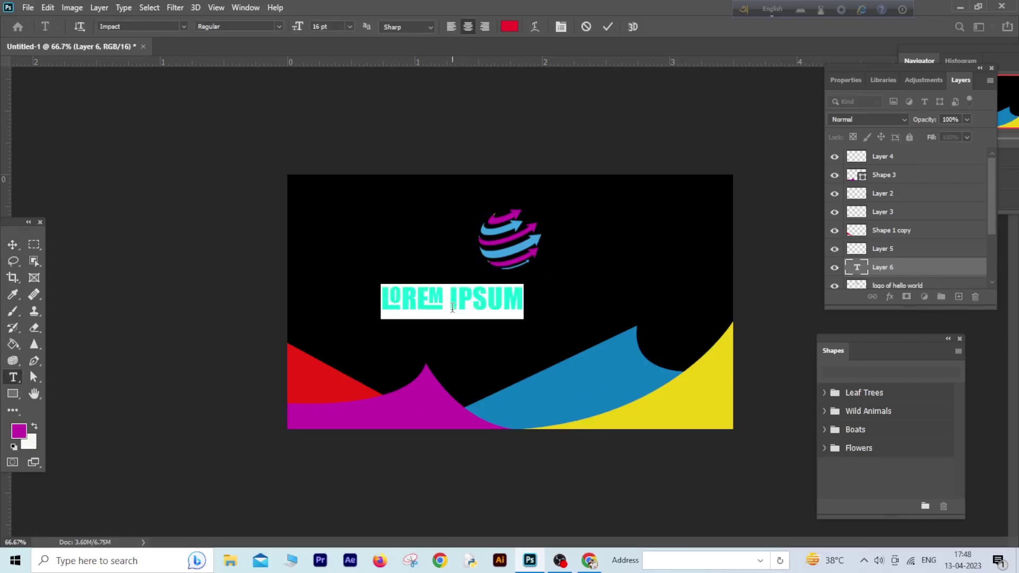
{"action": "key", "text": "BackSpace"}
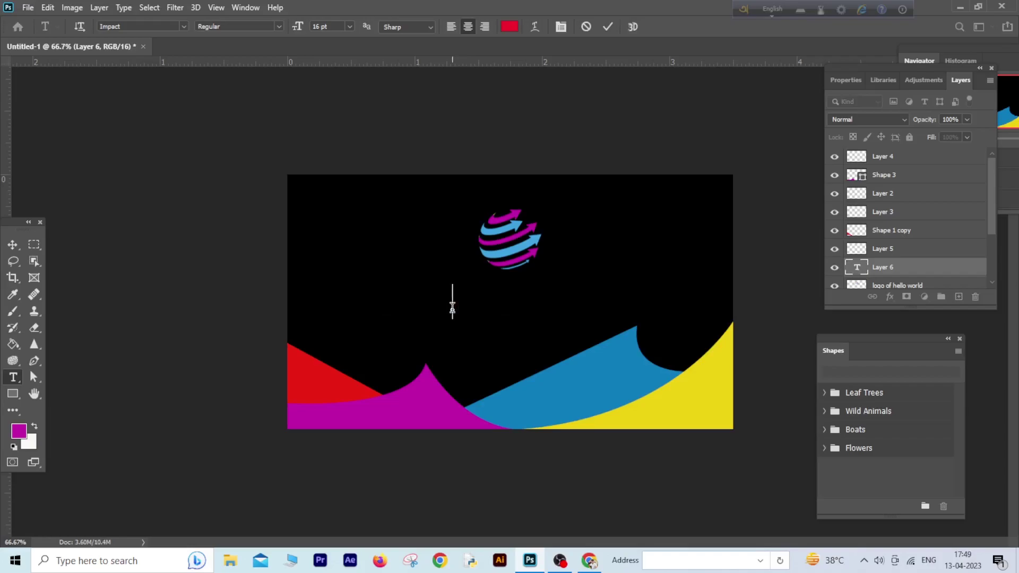
{"action": "left_click", "coordinate": [510, 26]}
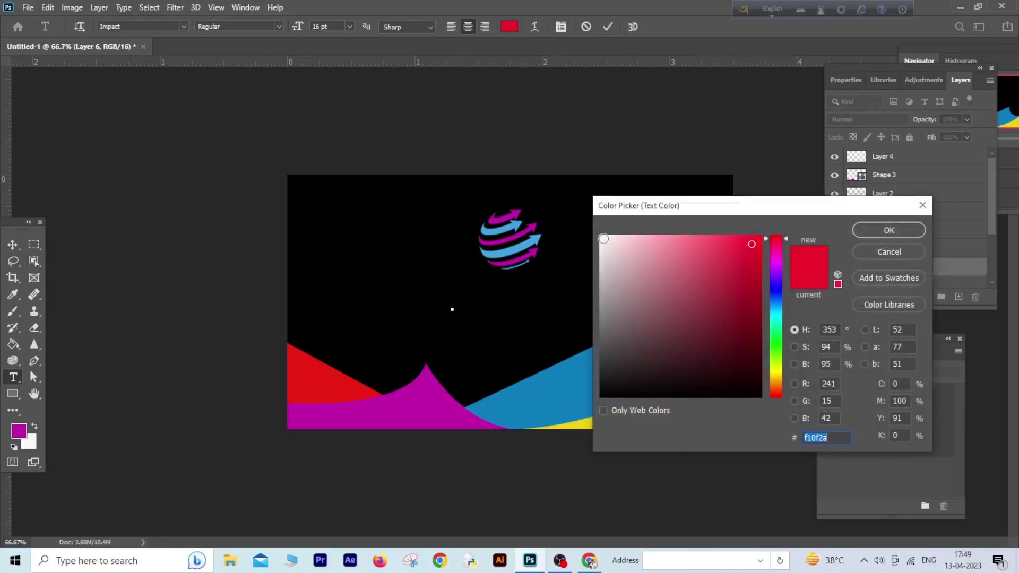
{"action": "type", "text": "ffffff"}
{"action": "left_click", "coordinate": [907, 230]}
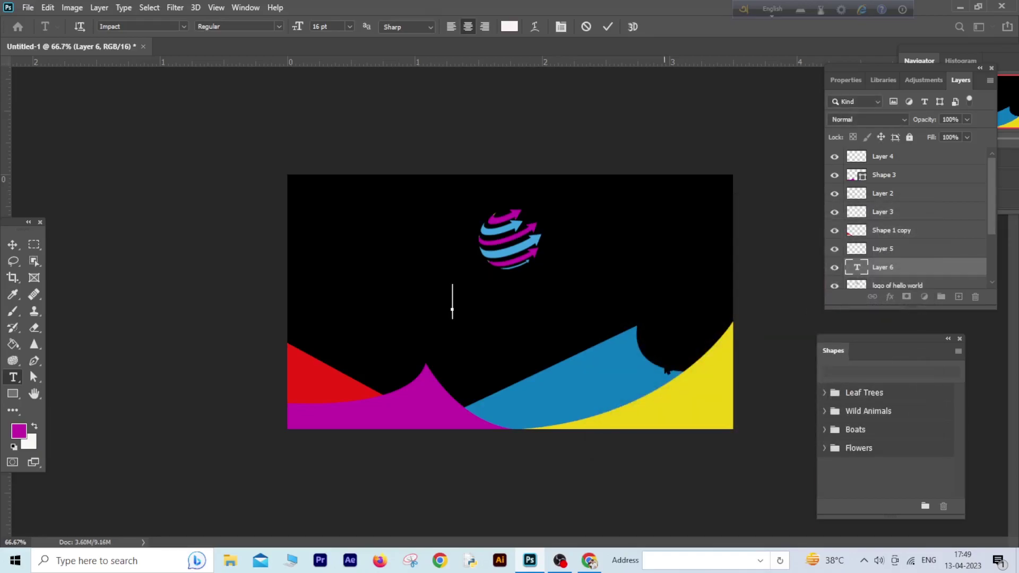
{"action": "type", "text": "COMPANY"}
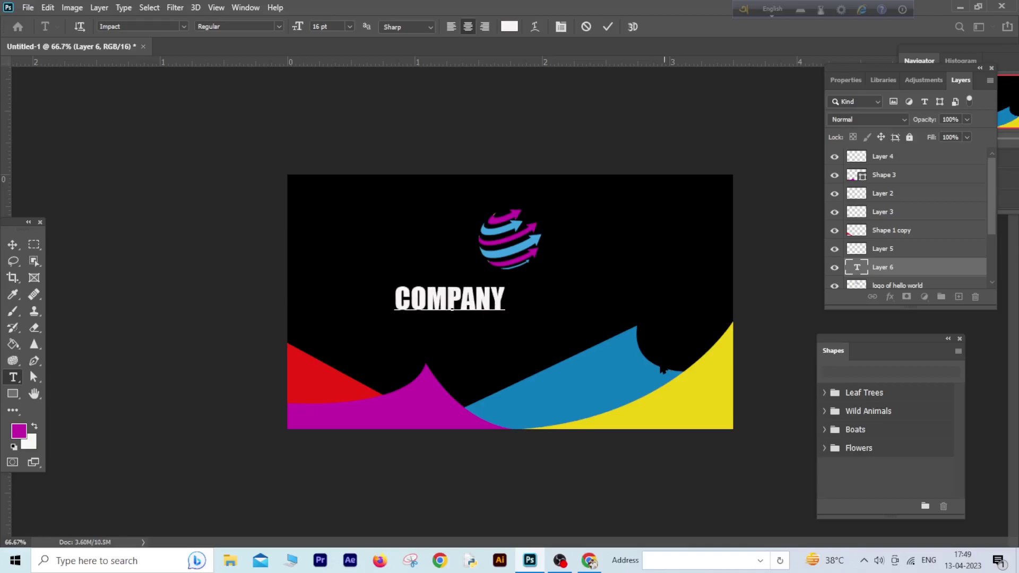
Step: Select the whole word "COMPANY" and change its font to Corbel
{"action": "key", "text": "shift+Left"}
{"action": "key", "text": "shift+Left"}
{"action": "key", "text": "shift+Left"}
{"action": "key", "text": "shift+Left"}
{"action": "key", "text": "shift+Left"}
{"action": "key", "text": "shift+Left"}
{"action": "key", "text": "shift+Left"}
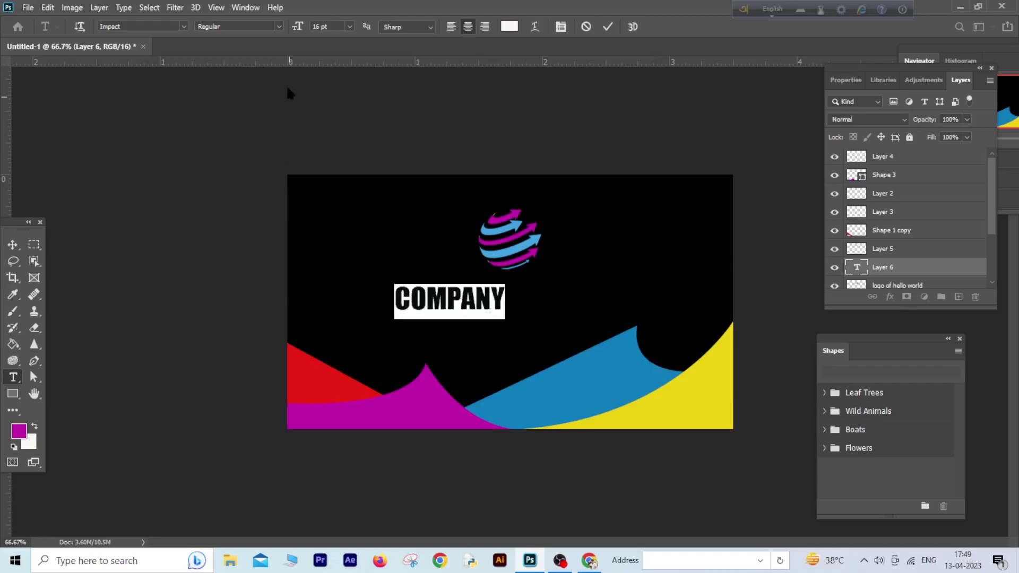
{"action": "left_click", "coordinate": [184, 27]}
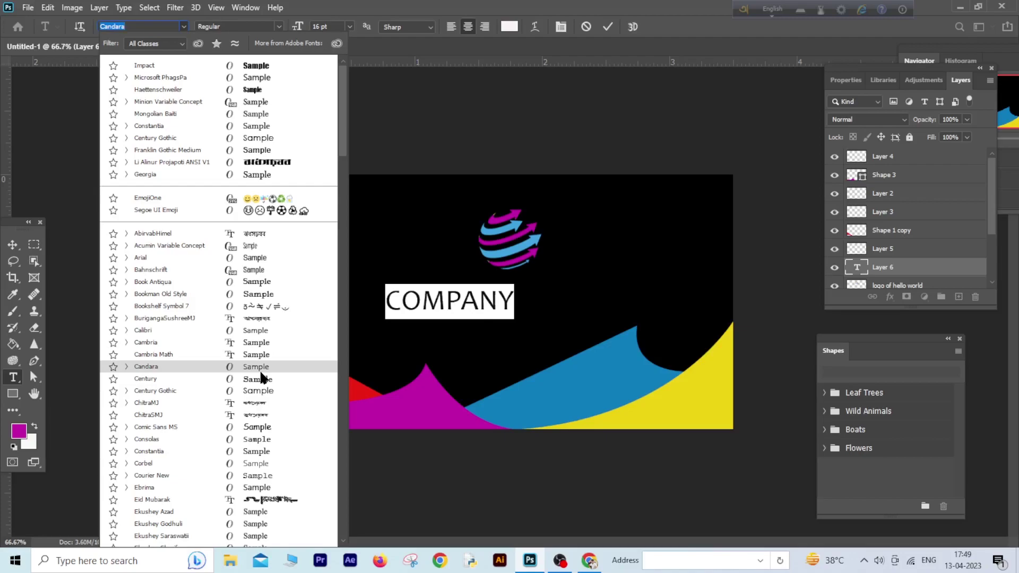
{"action": "left_click", "coordinate": [263, 462]}
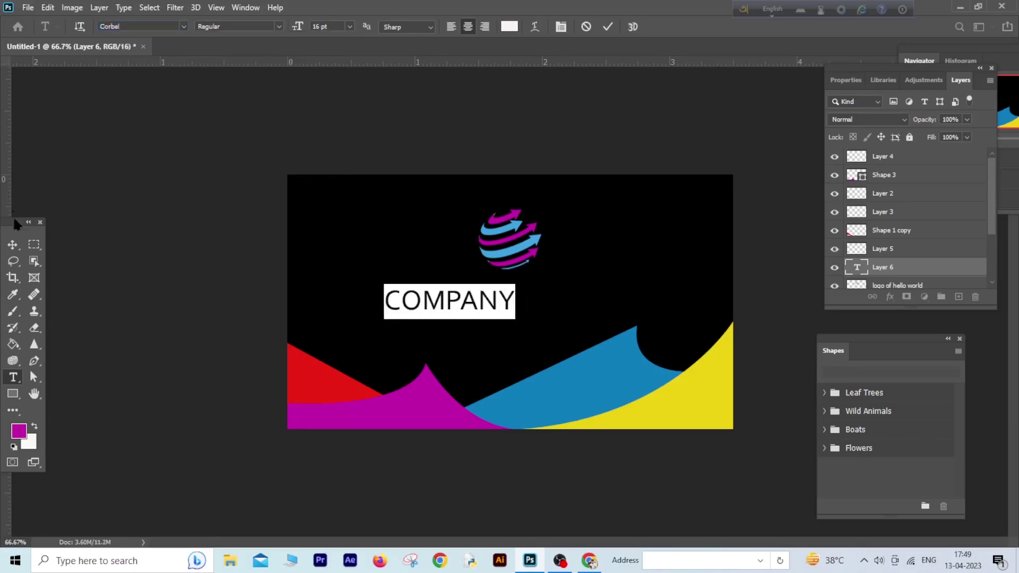
Step: Center the "COMPANY" text directly beneath the logo and scale it to about 96%
{"action": "left_click", "coordinate": [16, 246]}
{"action": "left_click_drag", "start_coordinate": [516, 302], "coordinate": [557, 297]}
{"action": "left_click_drag", "start_coordinate": [480, 302], "coordinate": [521, 301]}
{"action": "left_click_drag", "start_coordinate": [604, 277], "coordinate": [564, 276]}
{"action": "left_click_drag", "start_coordinate": [526, 314], "coordinate": [538, 309]}
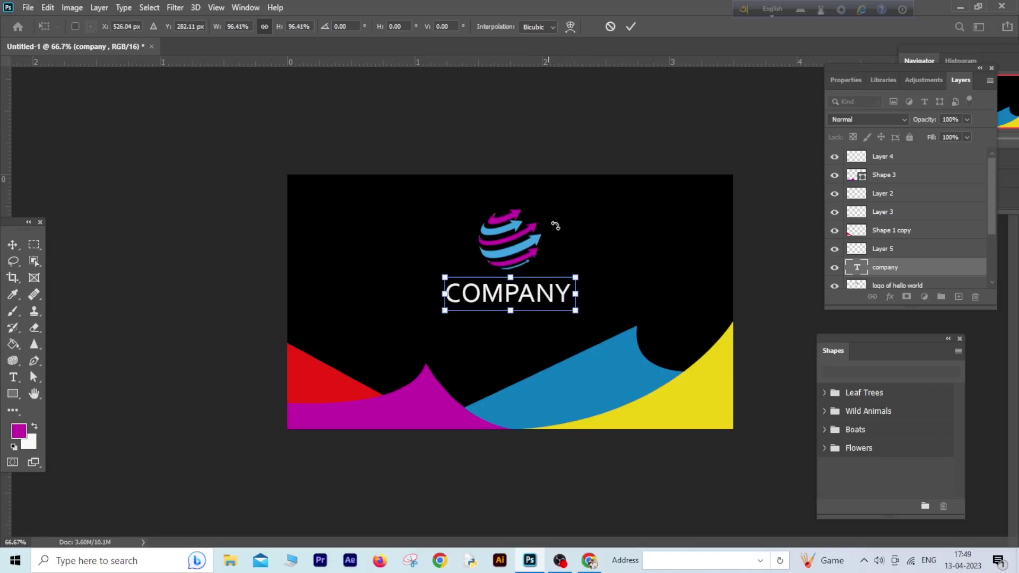
{"action": "left_click", "coordinate": [630, 29]}
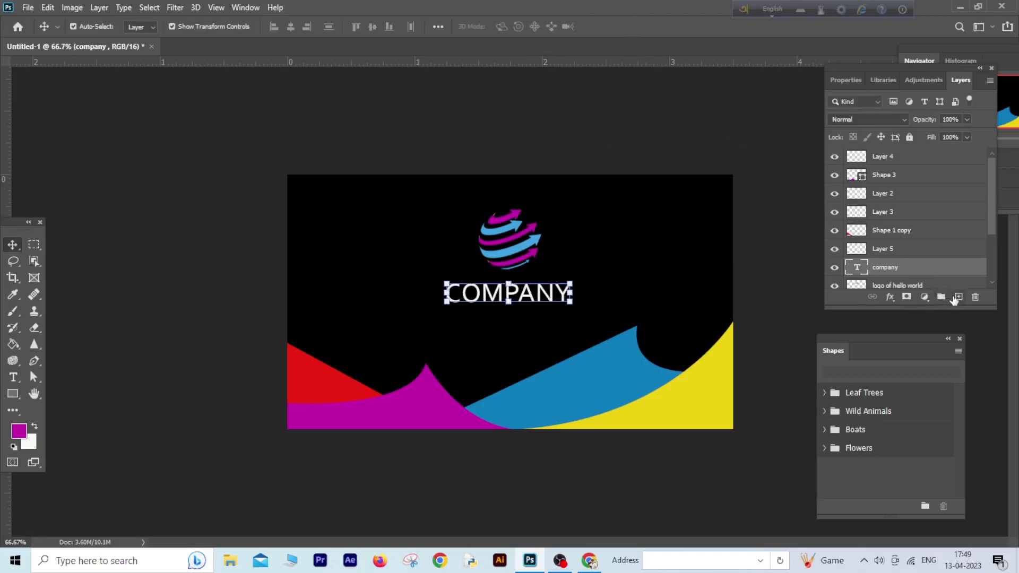
Step: Enter the text "LOGOHERE" on the empty layer, in the black area below the "COMPANY" text
{"action": "left_click", "coordinate": [902, 251]}
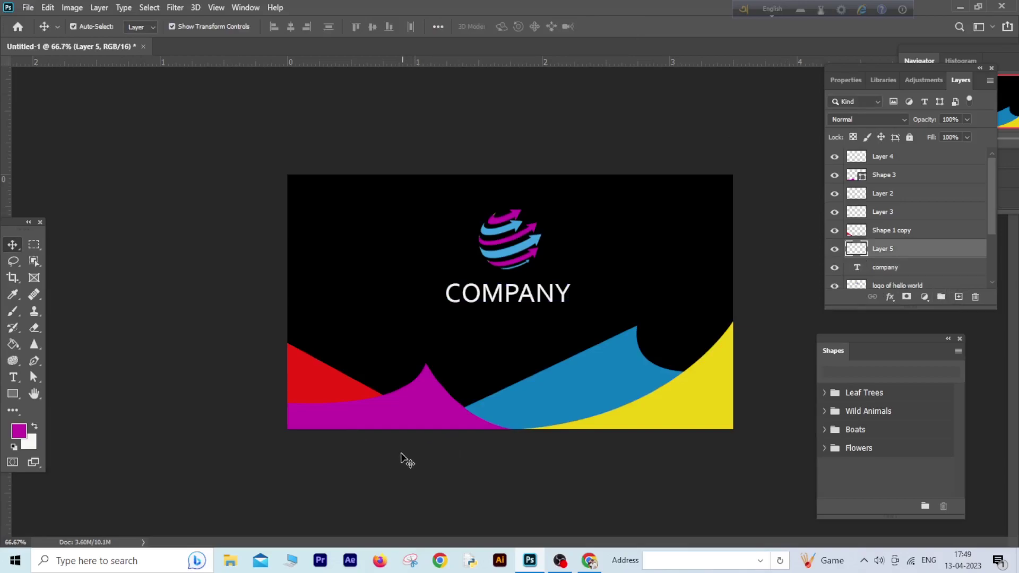
{"action": "left_click", "coordinate": [16, 377]}
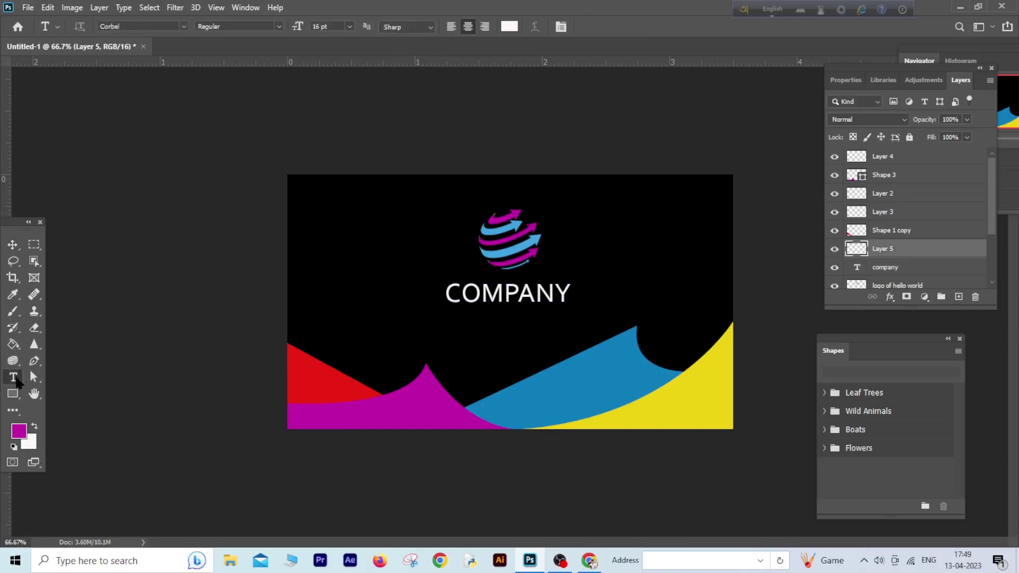
{"action": "left_click", "coordinate": [469, 338]}
{"action": "key", "text": "BackSpace"}
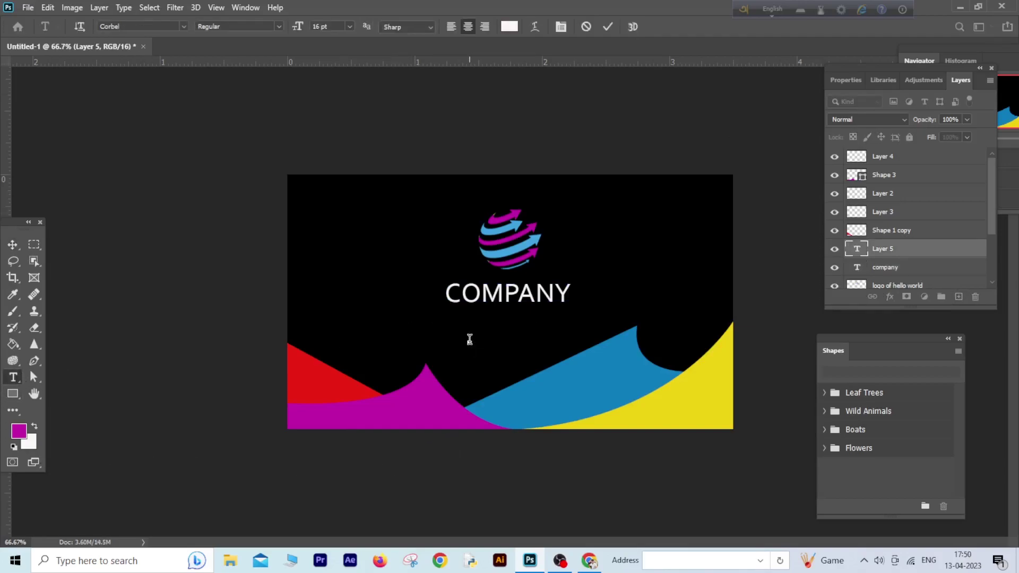
{"action": "type", "text": "LOGO"}
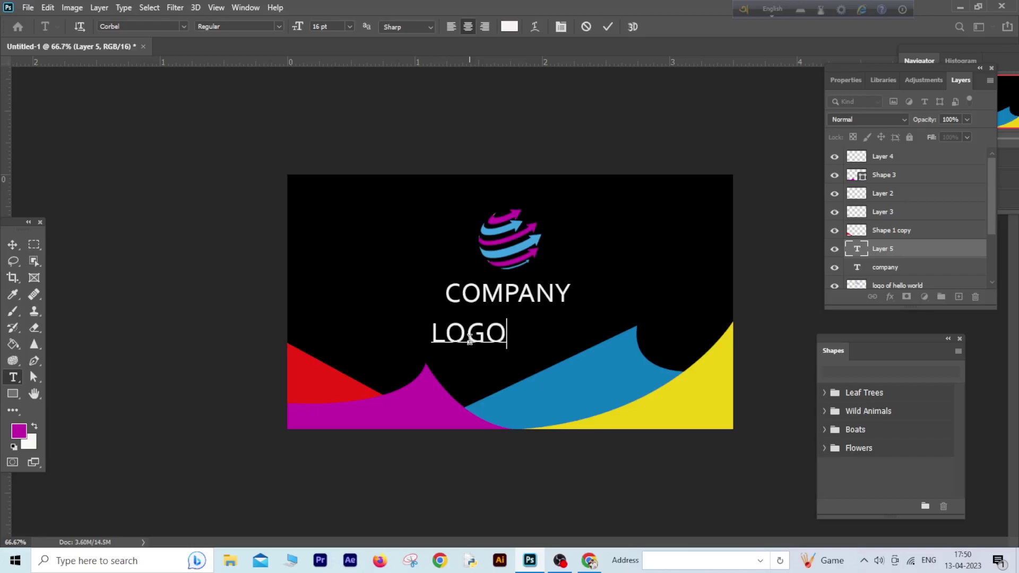
{"action": "type", "text": "HERE"}
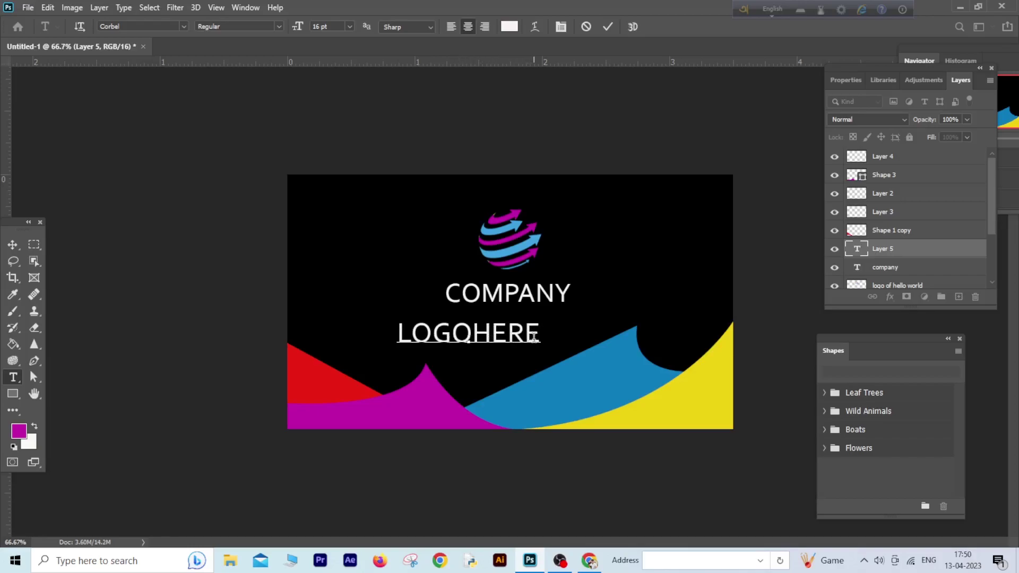
Step: Select the whole word "LOGOHERE" and set its font size to 10 pt
{"action": "left_click_drag", "start_coordinate": [533, 337], "coordinate": [345, 332]}
{"action": "left_click", "coordinate": [350, 26]}
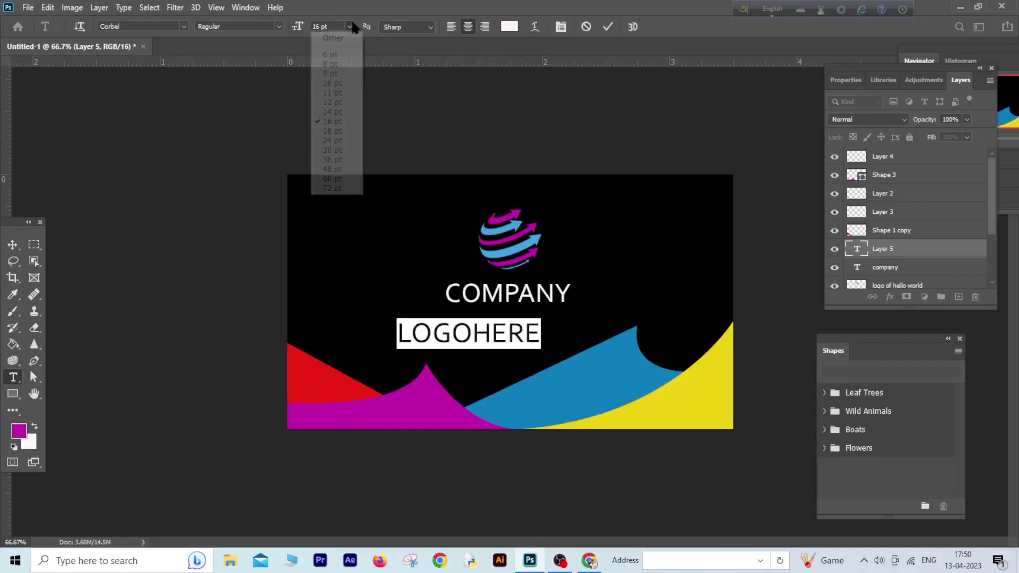
{"action": "left_click", "coordinate": [318, 107]}
{"action": "left_click", "coordinate": [349, 26]}
{"action": "left_click", "coordinate": [342, 83]}
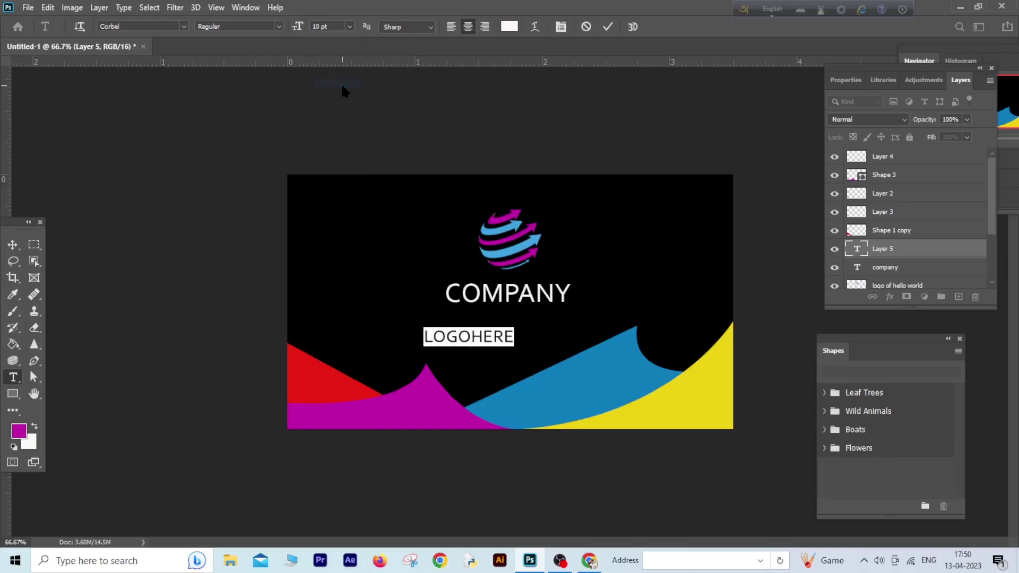
Step: Center the "LOGOHERE" text directly beneath "COMPANY" and add a new layer above it
{"action": "left_click", "coordinate": [13, 245]}
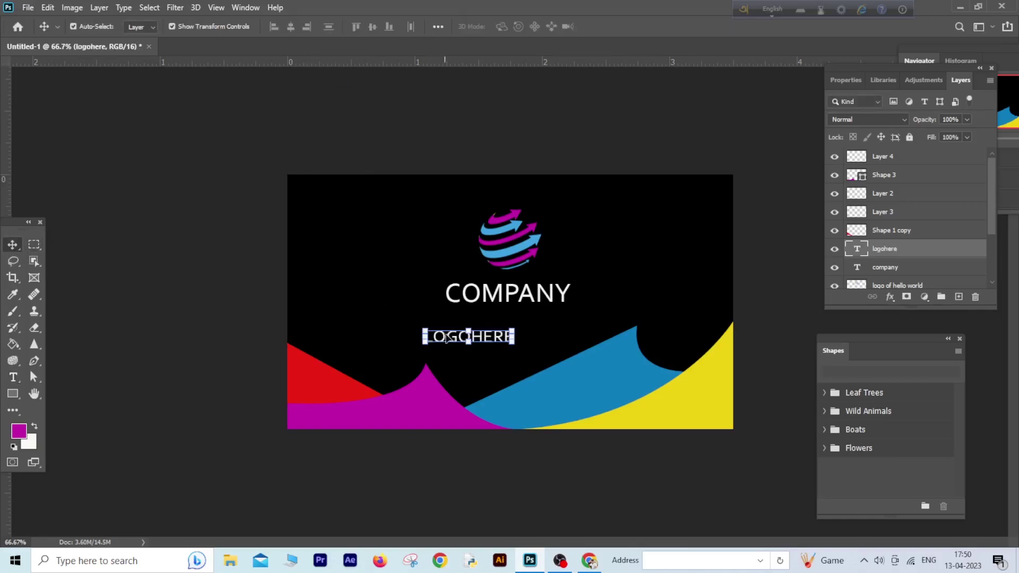
{"action": "left_click_drag", "start_coordinate": [456, 344], "coordinate": [496, 325]}
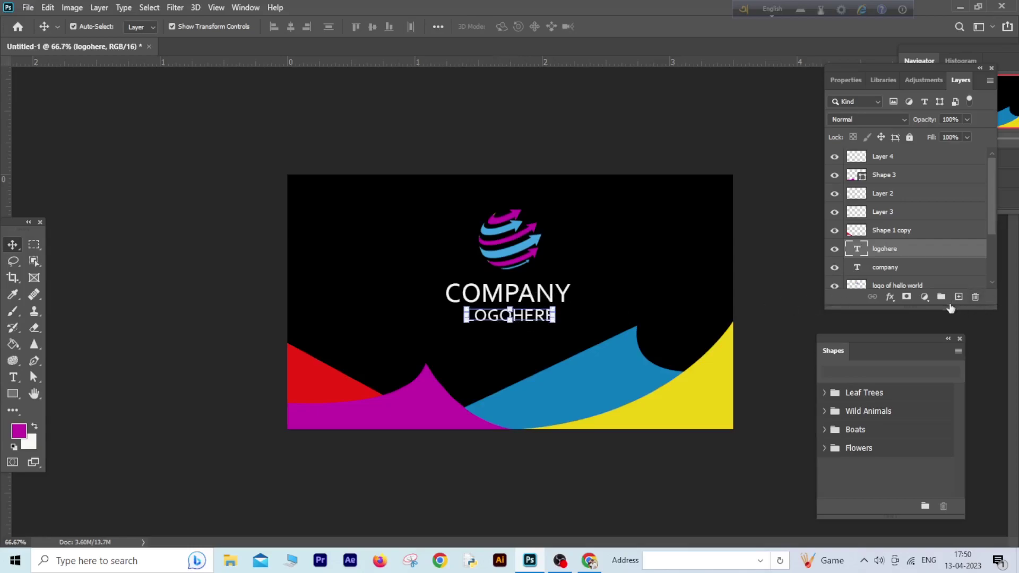
{"action": "left_click", "coordinate": [959, 297]}
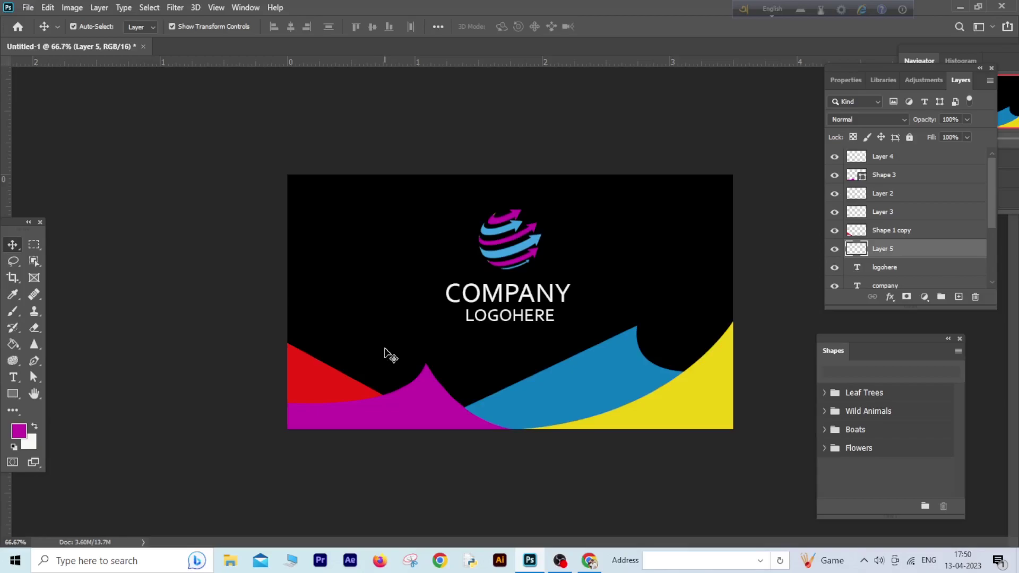
Step: Move the red shape down off the card and hide its layer, Shape 1 copy
{"action": "left_click", "coordinate": [887, 198]}
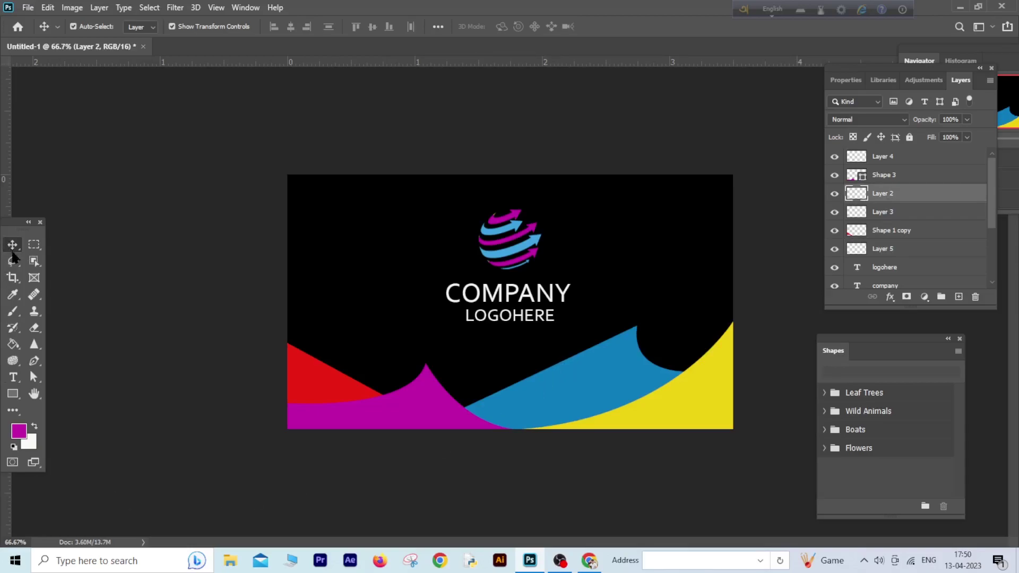
{"action": "left_click", "coordinate": [318, 372]}
{"action": "left_click_drag", "start_coordinate": [319, 376], "coordinate": [343, 455]}
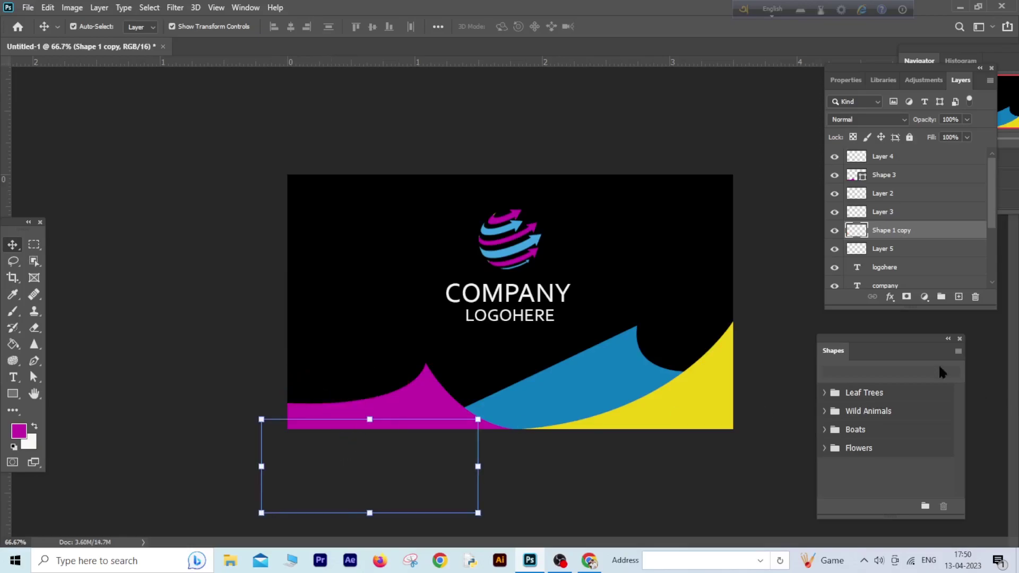
{"action": "left_click", "coordinate": [834, 230]}
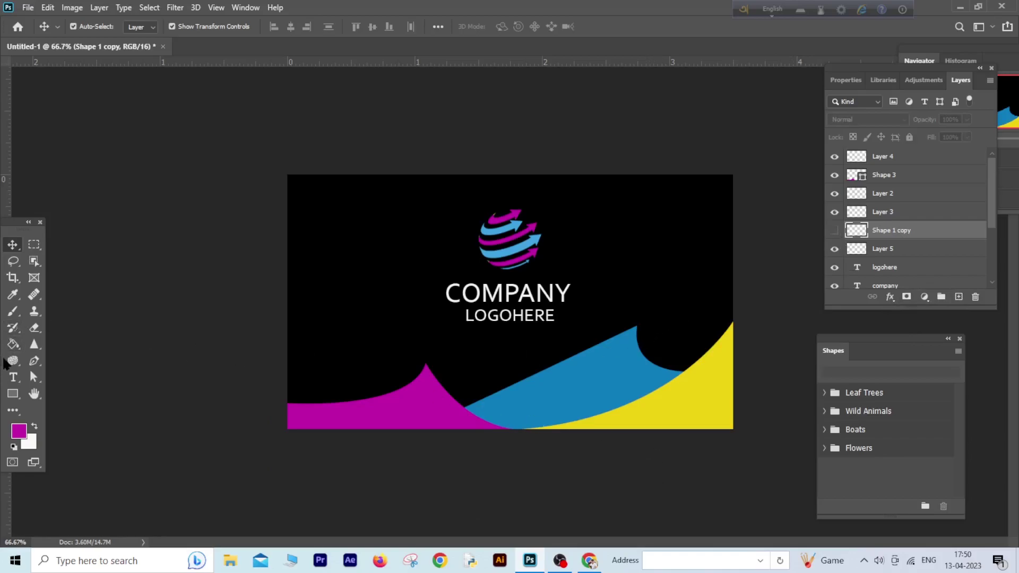
Step: Set the foreground color to red #fd2d1d for drawing with the Pen tool
{"action": "left_click", "coordinate": [34, 363]}
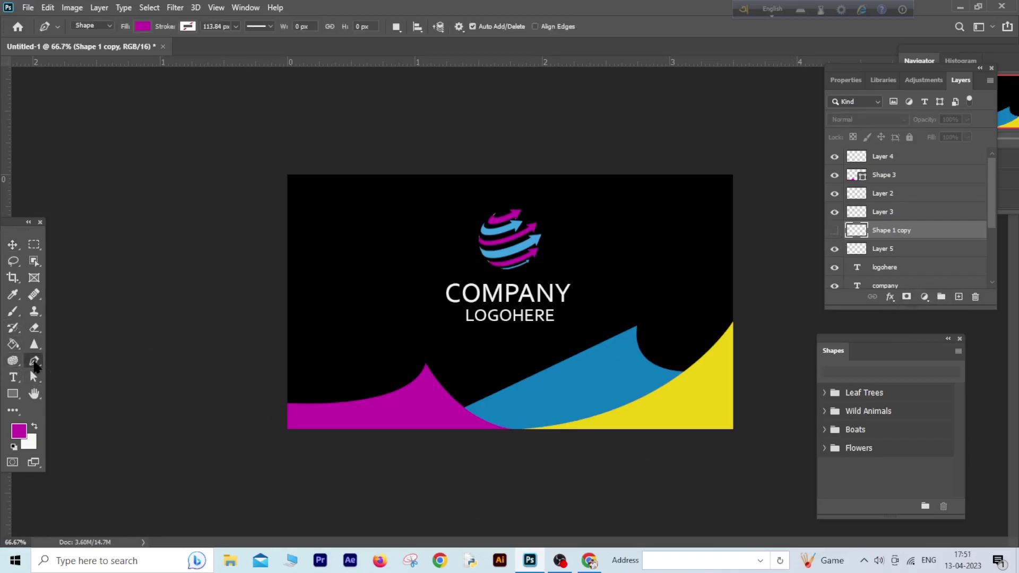
{"action": "left_click", "coordinate": [18, 431]}
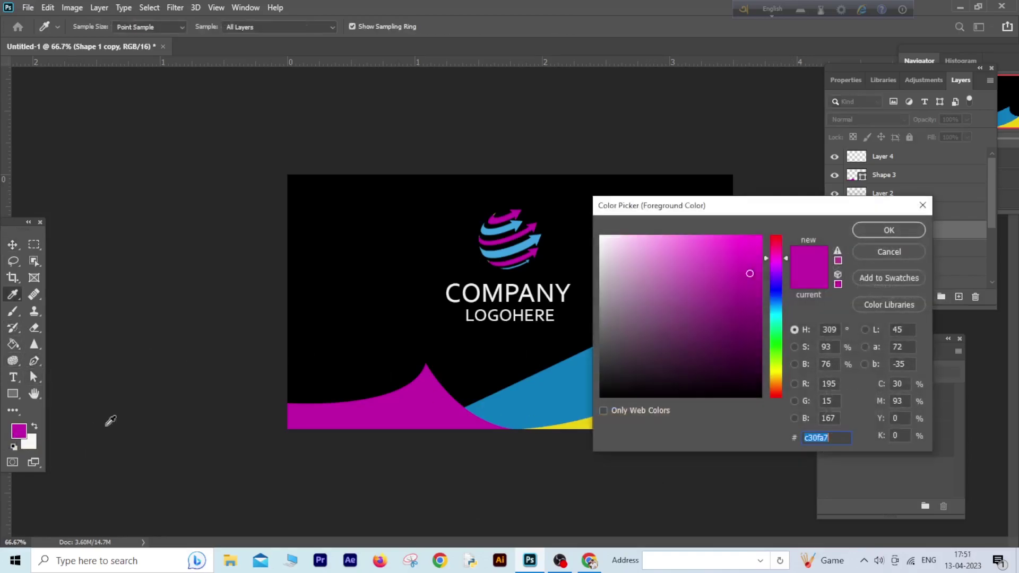
{"action": "left_click", "coordinate": [775, 395]}
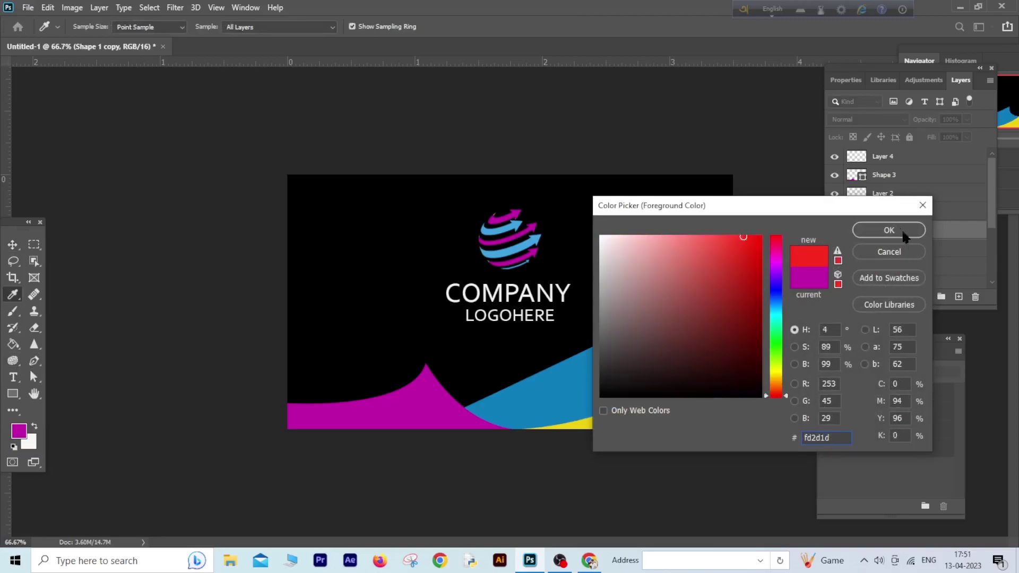
{"action": "left_click", "coordinate": [889, 230]}
{"action": "key", "text": "p"}
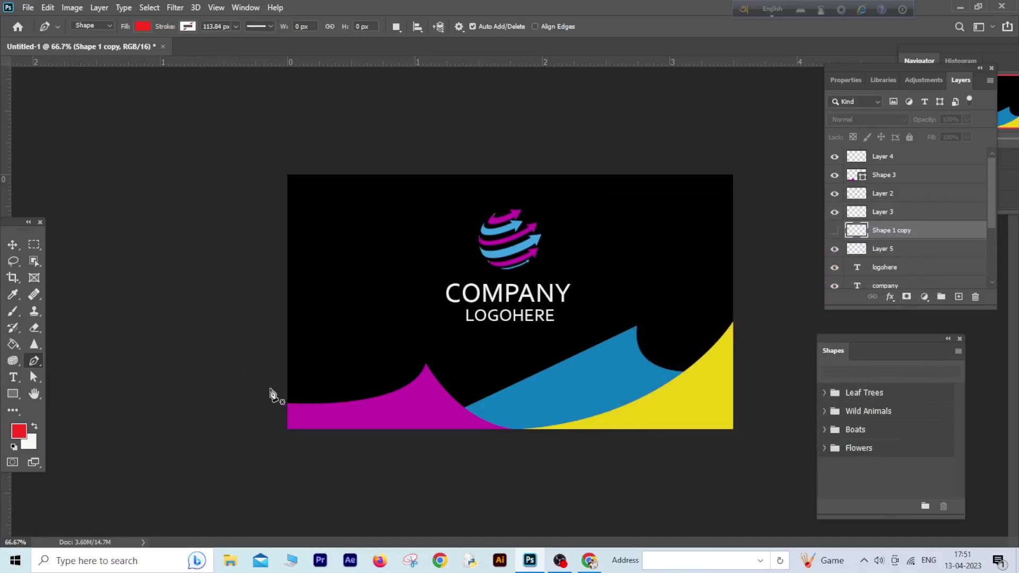
Step: Draw a red curved corner shape, about 328 by 239 px, at the card's lower left and place its layer above the purple Shape 3
{"action": "left_click", "coordinate": [287, 429]}
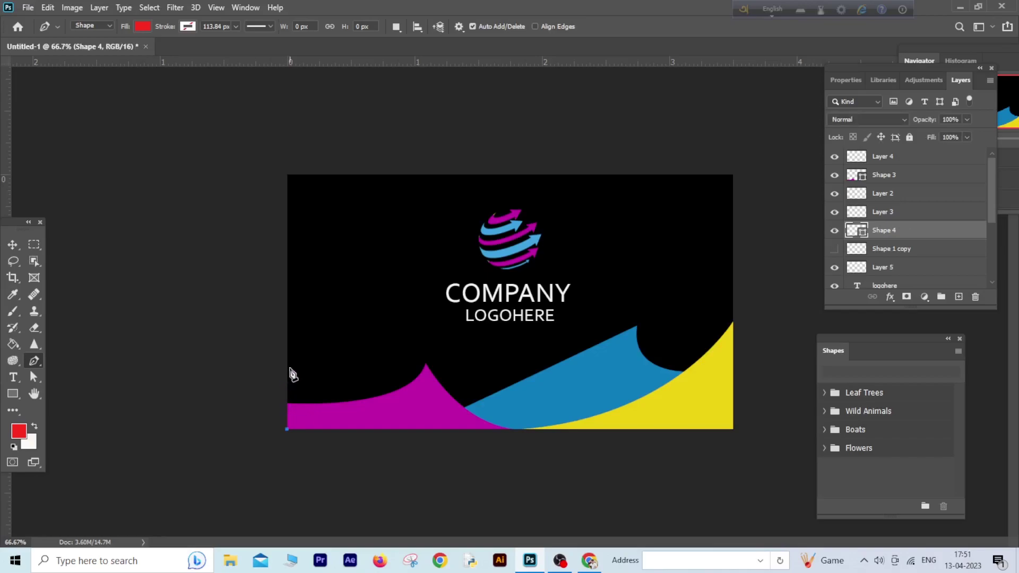
{"action": "left_click", "coordinate": [288, 330]}
{"action": "key", "text": "Left"}
{"action": "key", "text": "Left"}
{"action": "left_click_drag", "start_coordinate": [406, 429], "coordinate": [489, 438]}
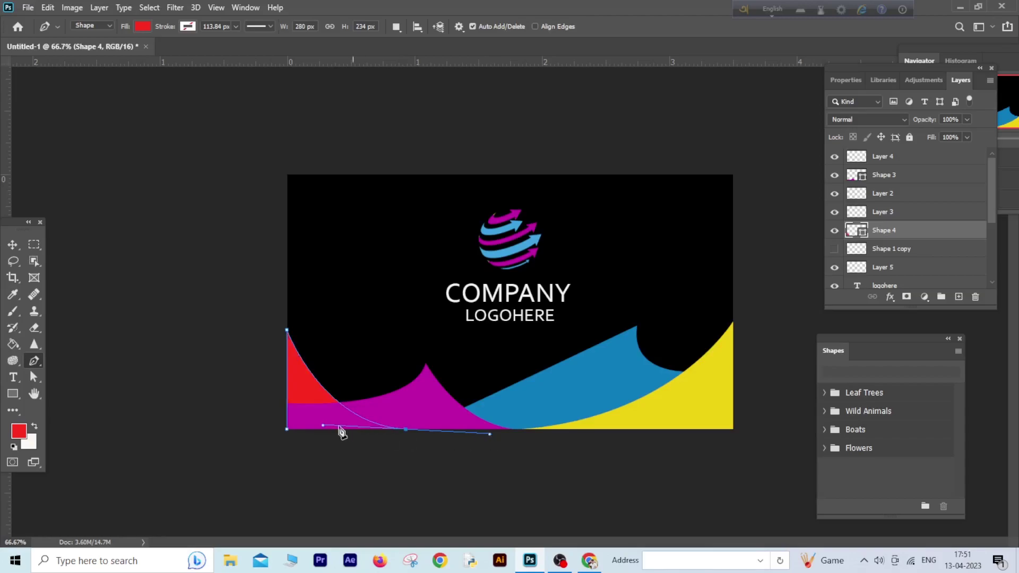
{"action": "left_click", "coordinate": [288, 430]}
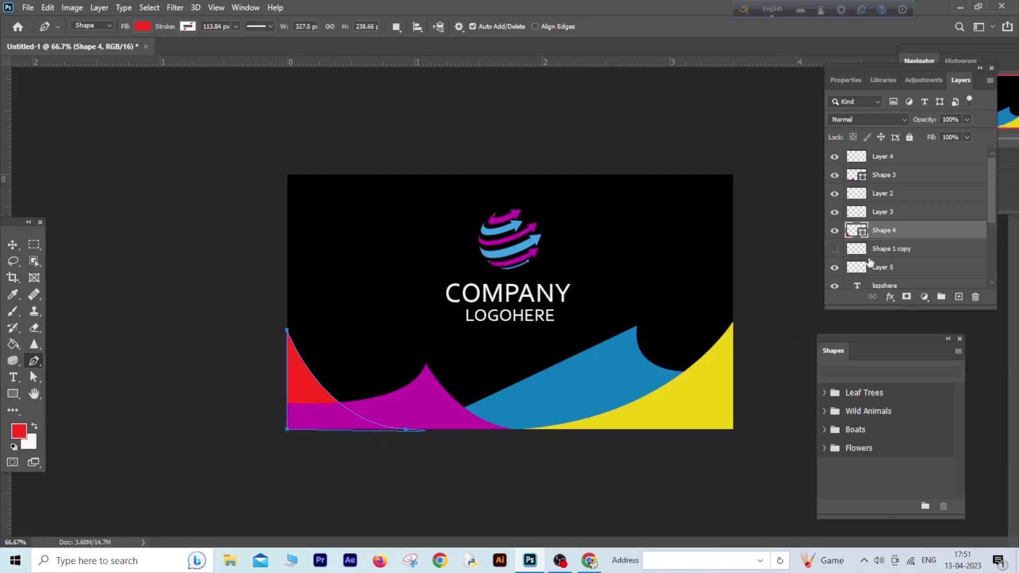
{"action": "left_click_drag", "start_coordinate": [893, 232], "coordinate": [897, 172]}
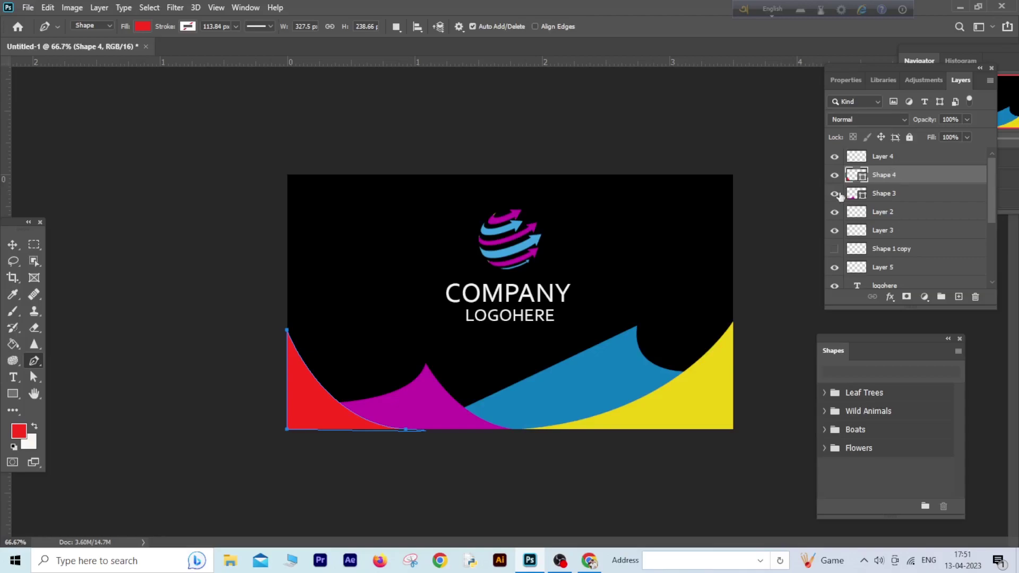
{"action": "left_click", "coordinate": [36, 244]}
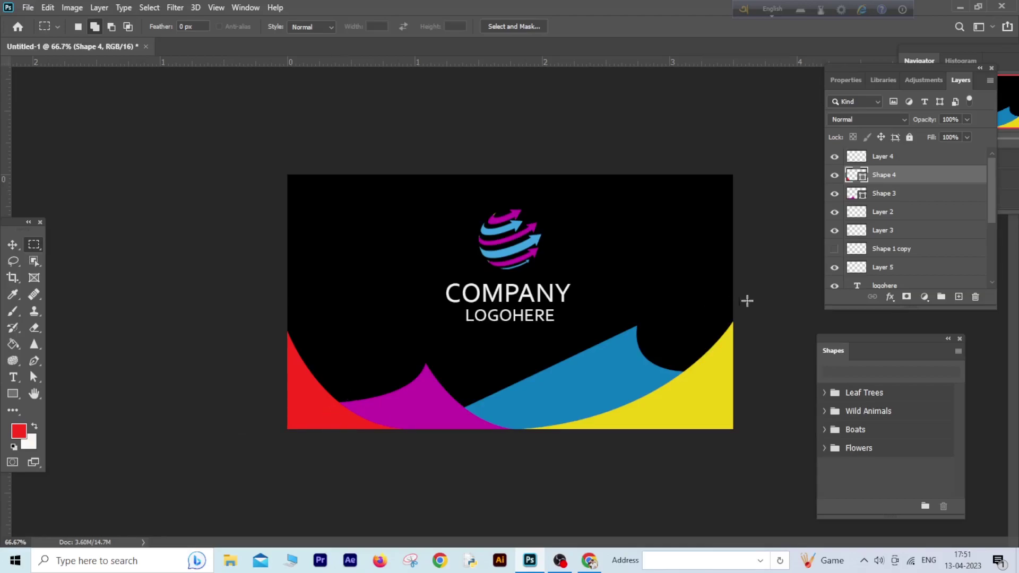
{"action": "left_click", "coordinate": [895, 159]}
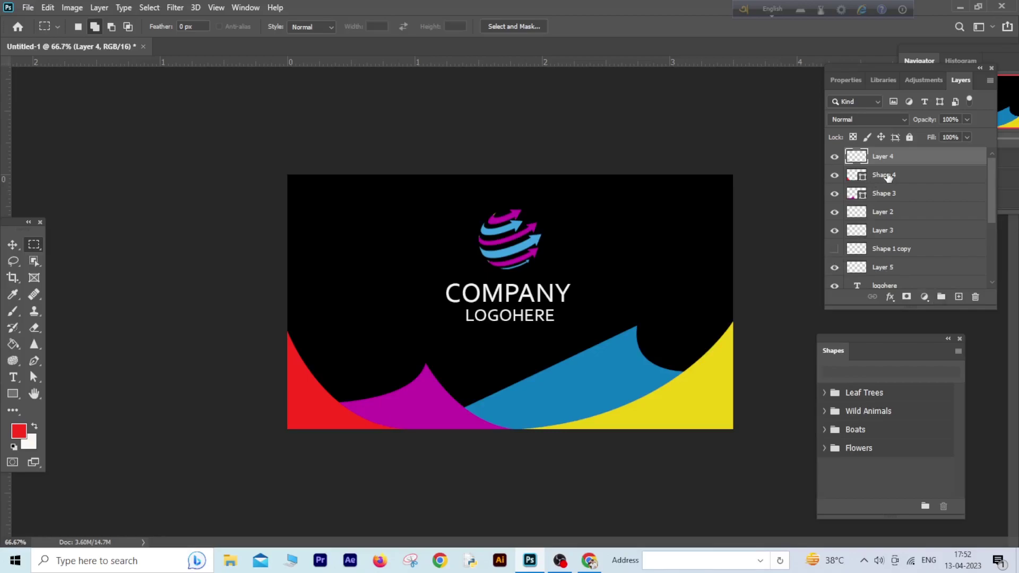
{"action": "key", "text": "ctrl+a"}
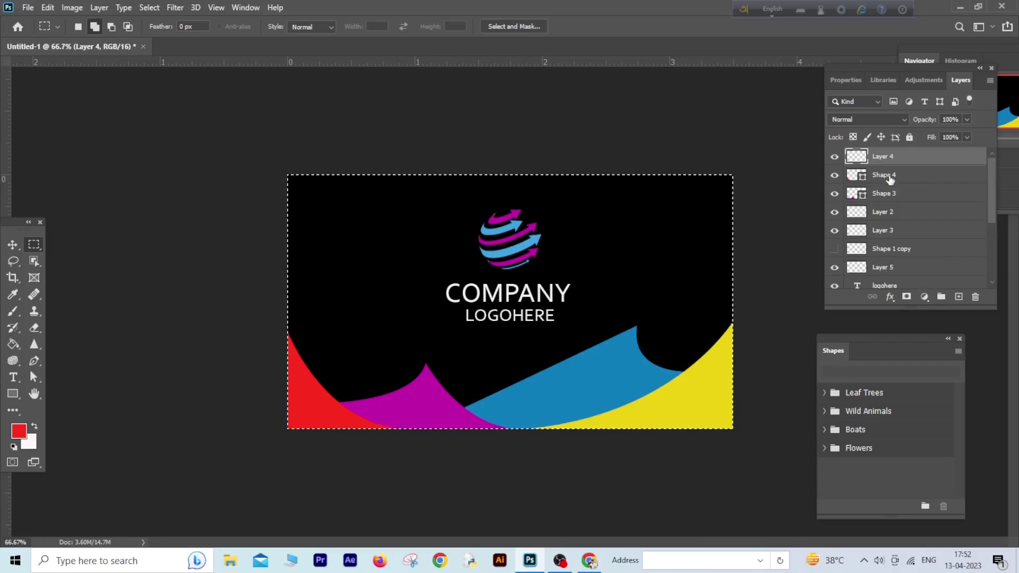
{"action": "key", "text": "ctrl+d"}
{"action": "left_click", "coordinate": [890, 178]}
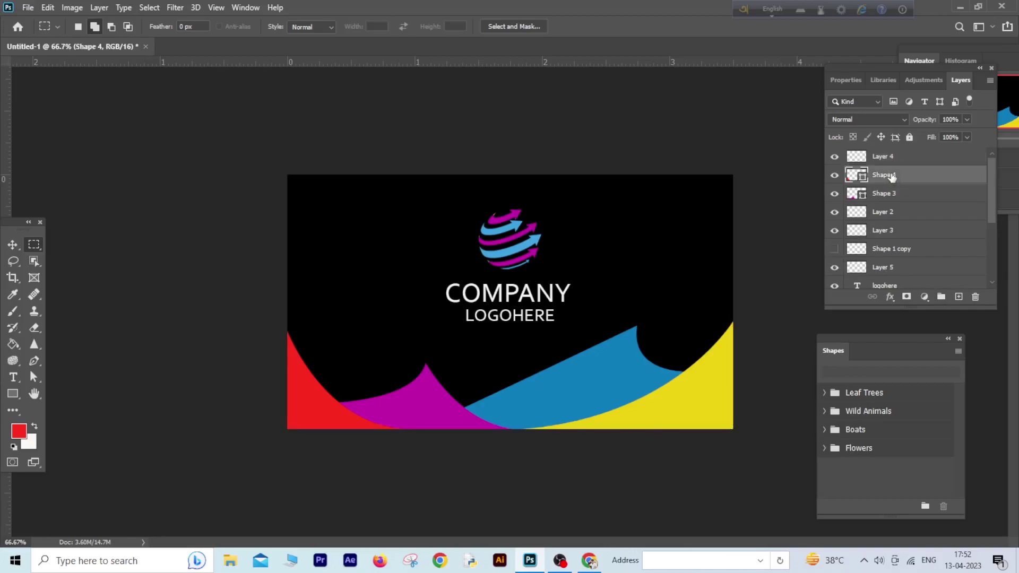
Step: Select all layers from Layer 4 down to Rectangle 1, leaving out the Background, and convert them to one smart object
{"action": "left_click", "coordinate": [892, 162]}
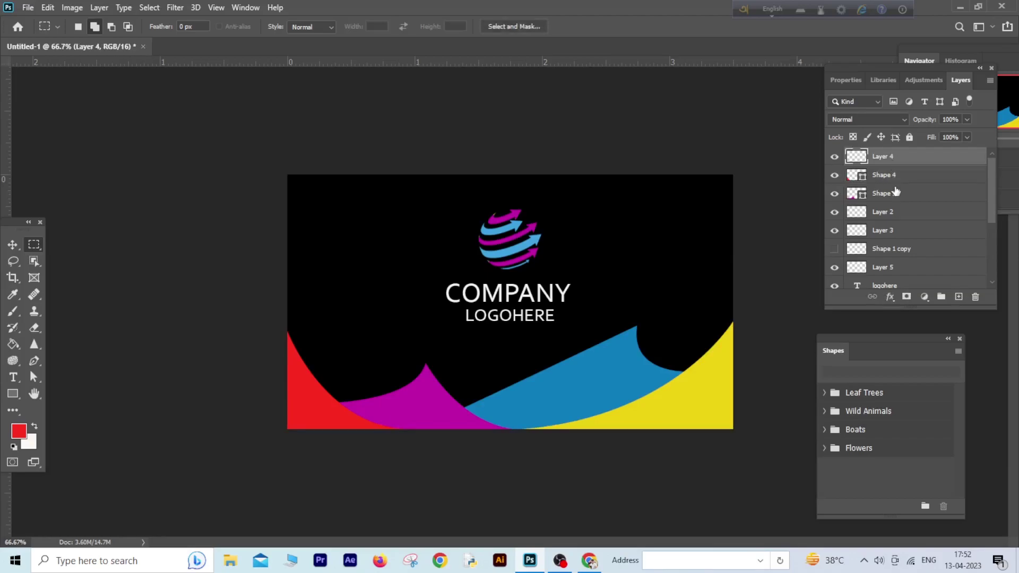
{"action": "left_click", "coordinate": [896, 192], "text": "shift"}
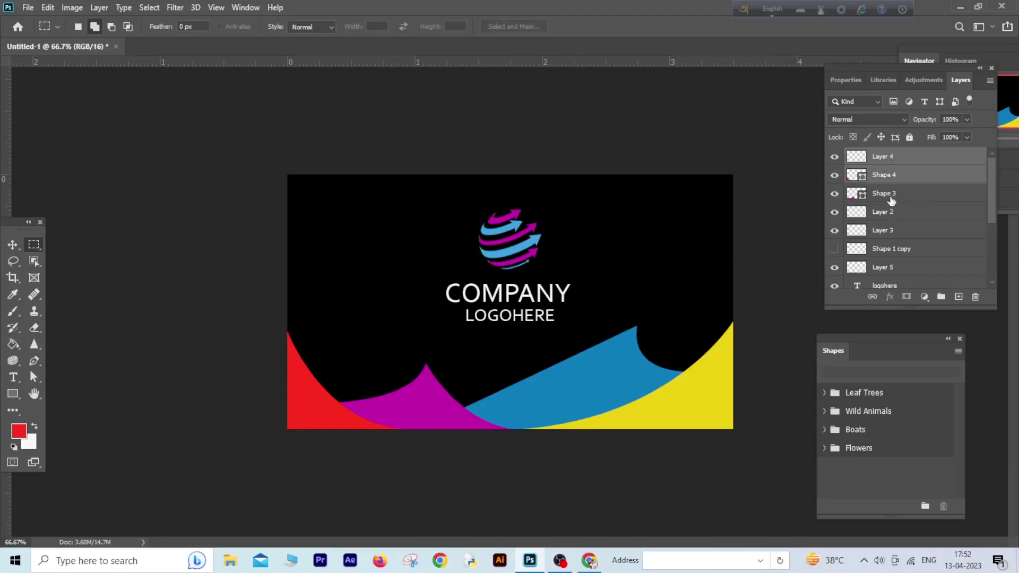
{"action": "left_click", "coordinate": [891, 215], "text": "shift"}
{"action": "left_click", "coordinate": [893, 232], "text": "shift"}
{"action": "left_click", "coordinate": [896, 250], "text": "shift"}
{"action": "scroll", "coordinate": [899, 257], "scroll_direction": "down", "scroll_amount": 1}
{"action": "left_click", "coordinate": [895, 237], "text": "shift"}
{"action": "left_click", "coordinate": [895, 249], "text": "shift"}
{"action": "left_click", "coordinate": [897, 268], "text": "shift"}
{"action": "scroll", "coordinate": [897, 269], "scroll_direction": "down", "scroll_amount": 1}
{"action": "left_click", "coordinate": [896, 250], "text": "shift"}
{"action": "left_click", "coordinate": [895, 267], "text": "shift"}
{"action": "scroll", "coordinate": [896, 274], "scroll_direction": "down", "scroll_amount": 1}
{"action": "left_click", "coordinate": [896, 267], "text": "shift"}
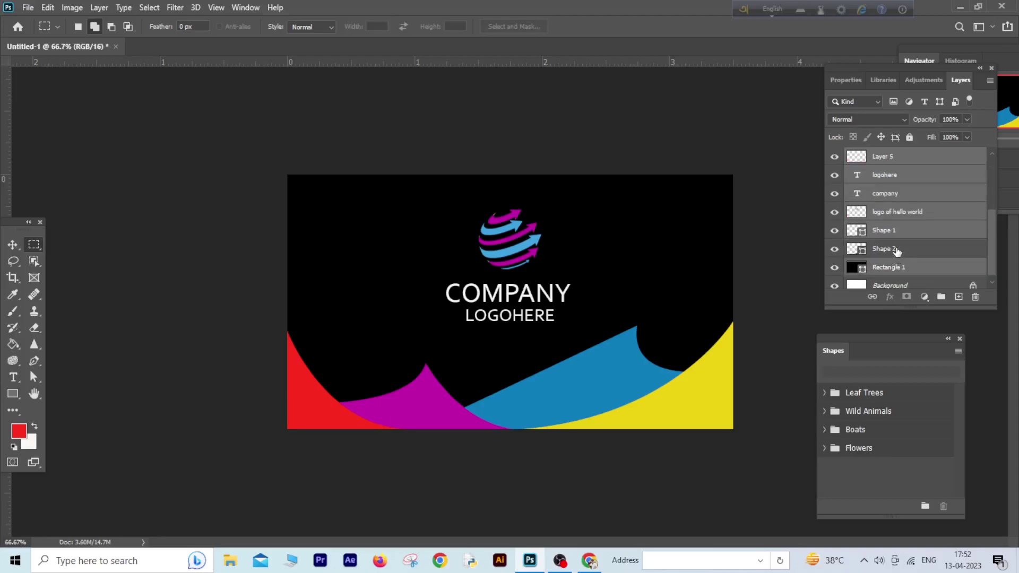
{"action": "left_click", "coordinate": [897, 249], "text": "shift"}
{"action": "right_click", "coordinate": [897, 249]}
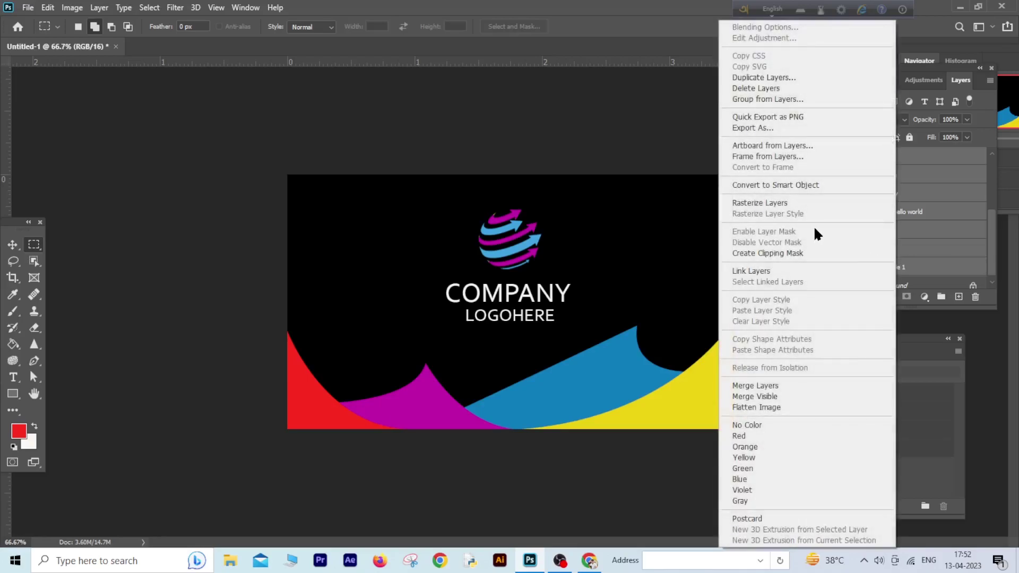
{"action": "left_click", "coordinate": [780, 185]}
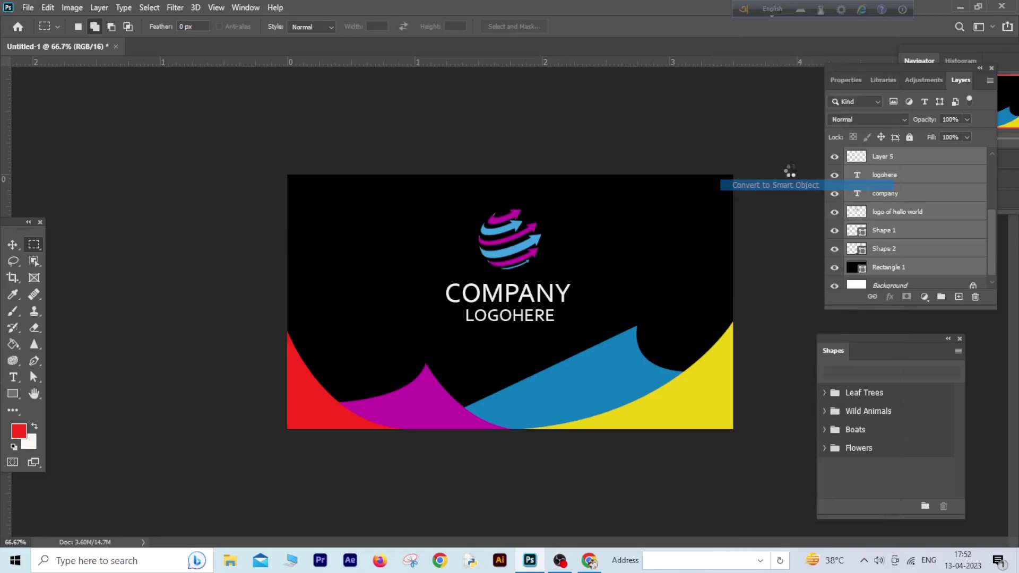
Step: Align the smart object with the card's edges, nudge it up slightly, and select the Background layer
{"action": "left_click", "coordinate": [12, 245]}
{"action": "left_click_drag", "start_coordinate": [315, 300], "coordinate": [390, 322]}
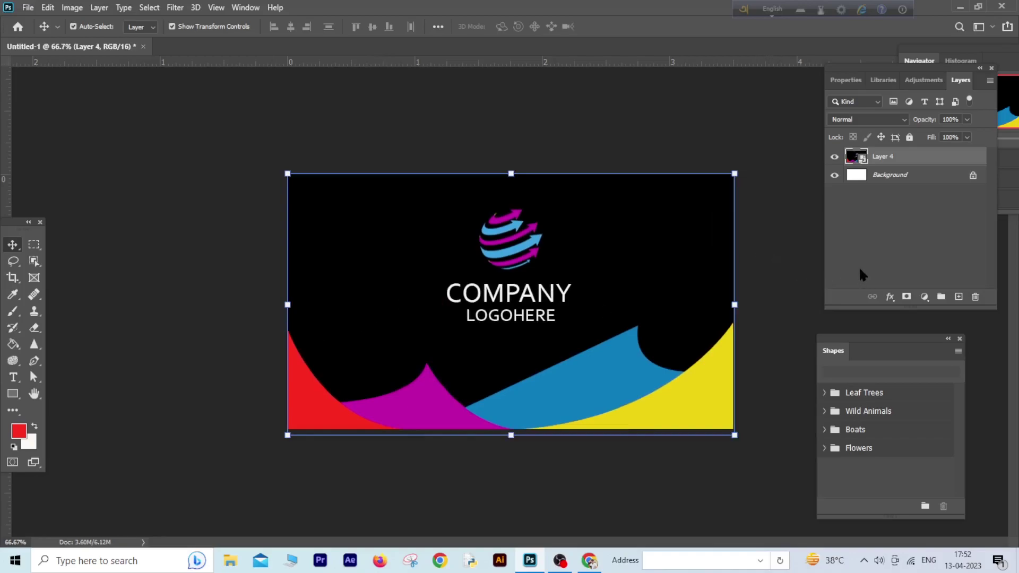
{"action": "key", "text": "Up"}
{"action": "key", "text": "Up"}
{"action": "key", "text": "Up"}
{"action": "left_click", "coordinate": [884, 176]}
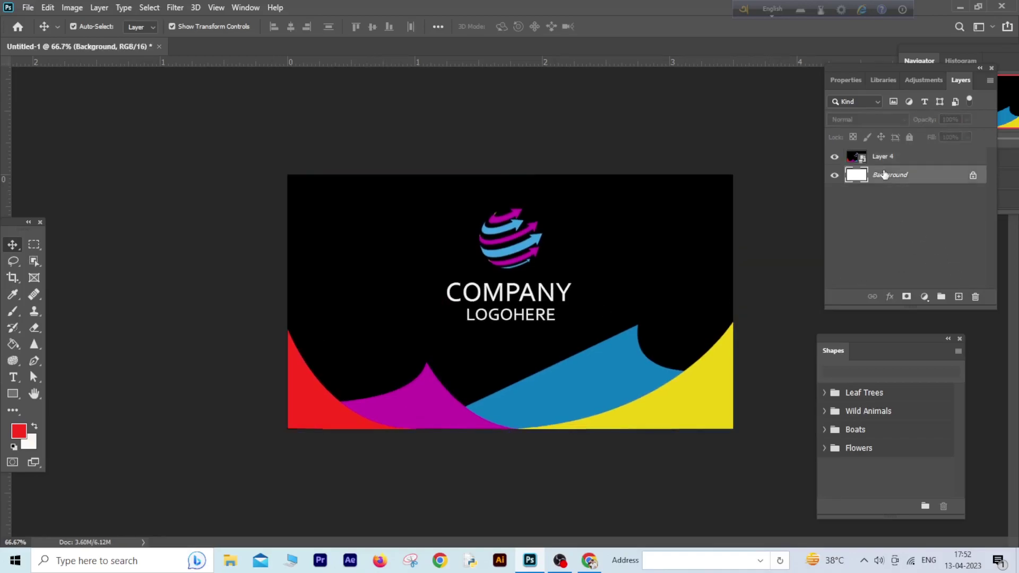